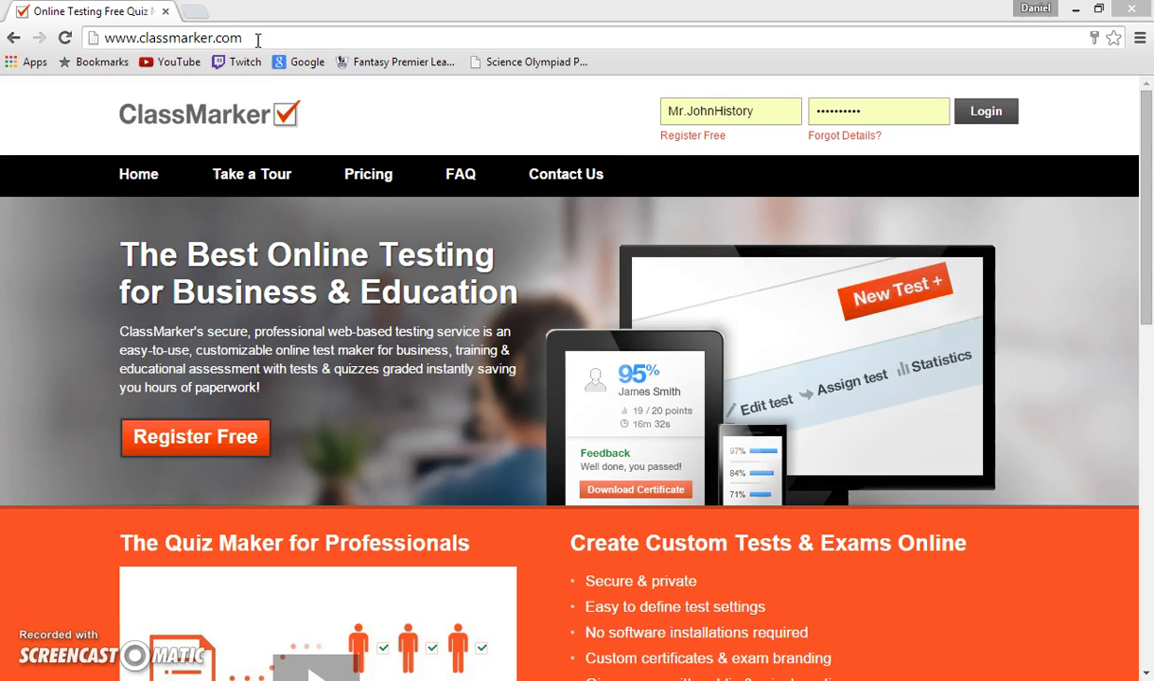
Open the free not-for-profit registration form for education administrators via Register Free.
{"action": "left_click", "coordinate": [711, 137]}
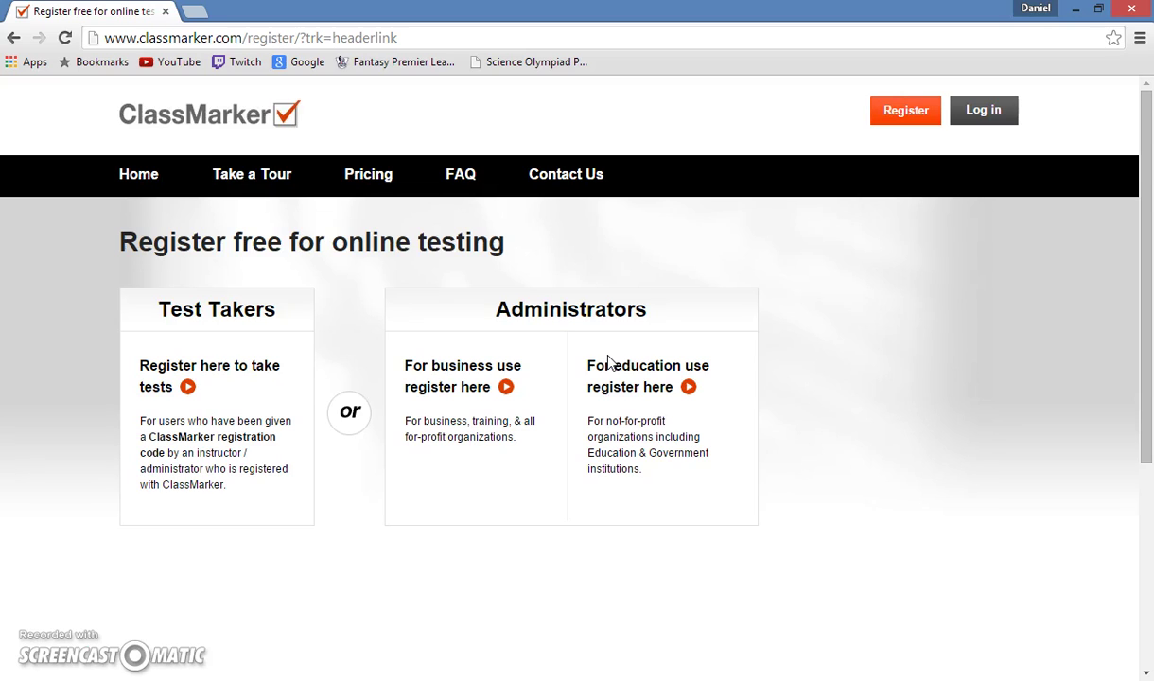
{"action": "left_click", "coordinate": [614, 319]}
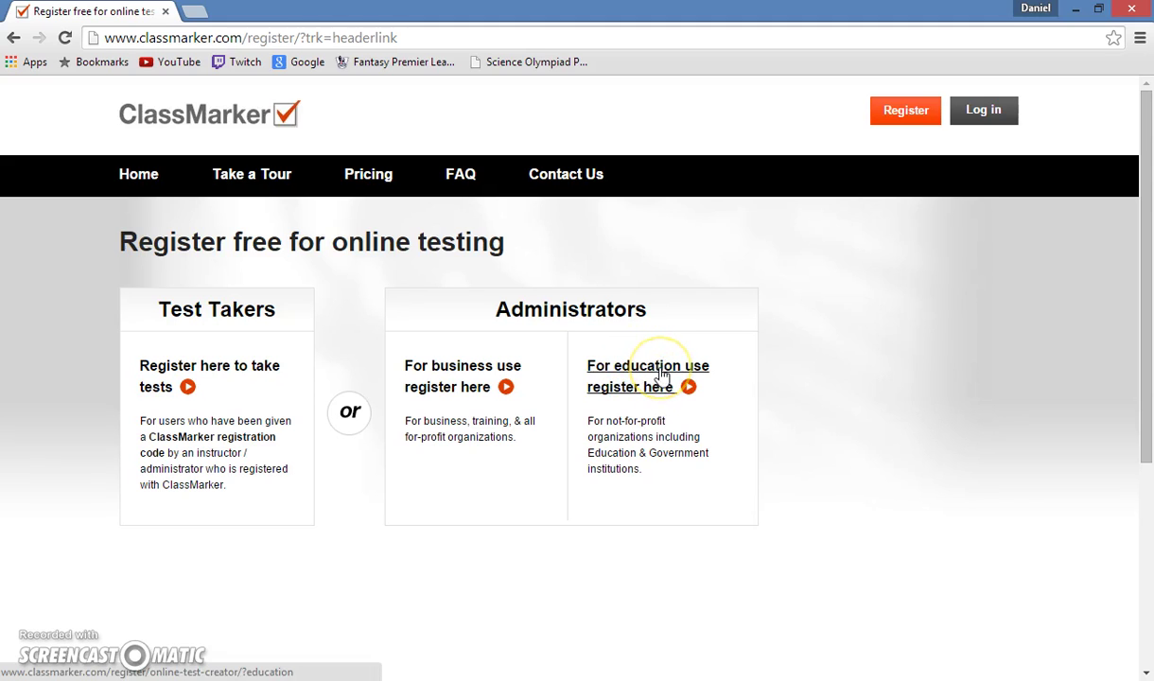
{"action": "left_click", "coordinate": [662, 376]}
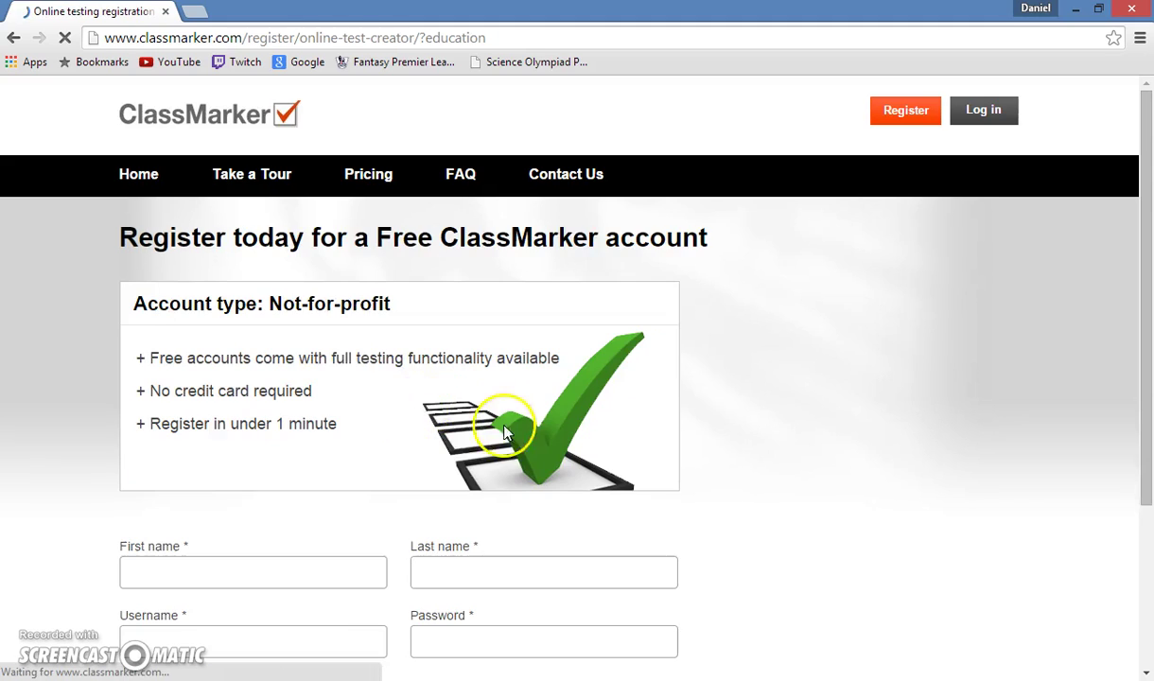
Look over the registration form, then return to the home page with its pre-filled login.
{"action": "scroll", "coordinate": [309, 355], "scroll_direction": "down", "scroll_amount": 3}
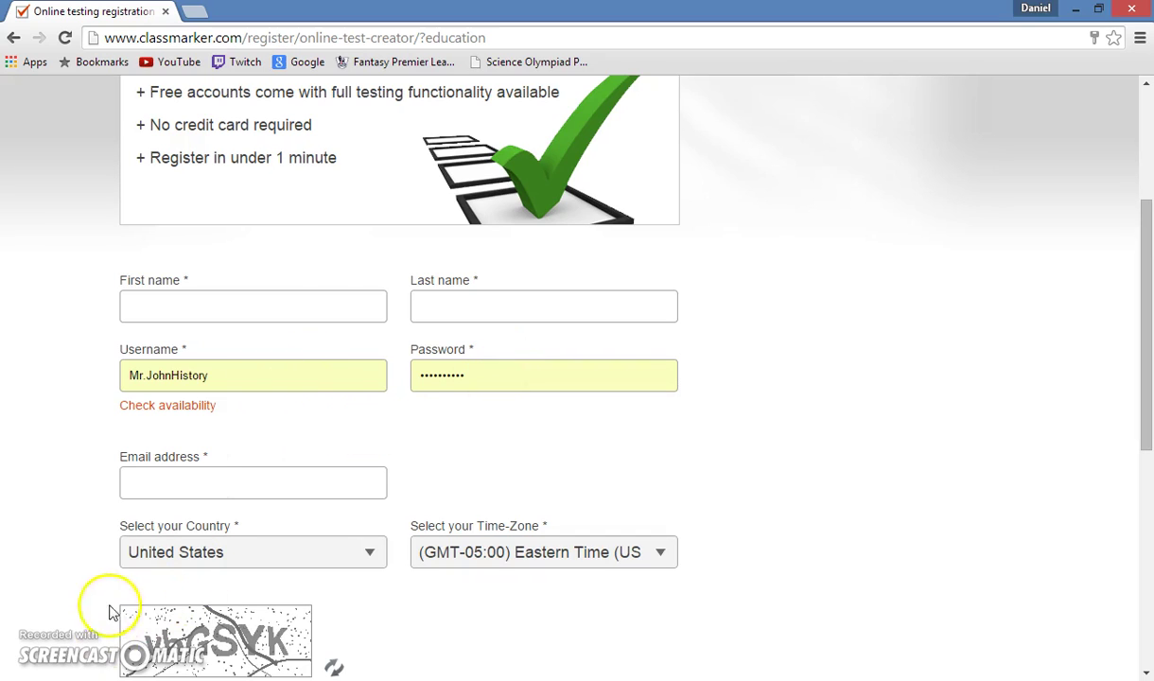
{"action": "scroll", "coordinate": [236, 460], "scroll_direction": "up", "scroll_amount": 2}
{"action": "left_click", "coordinate": [13, 37]}
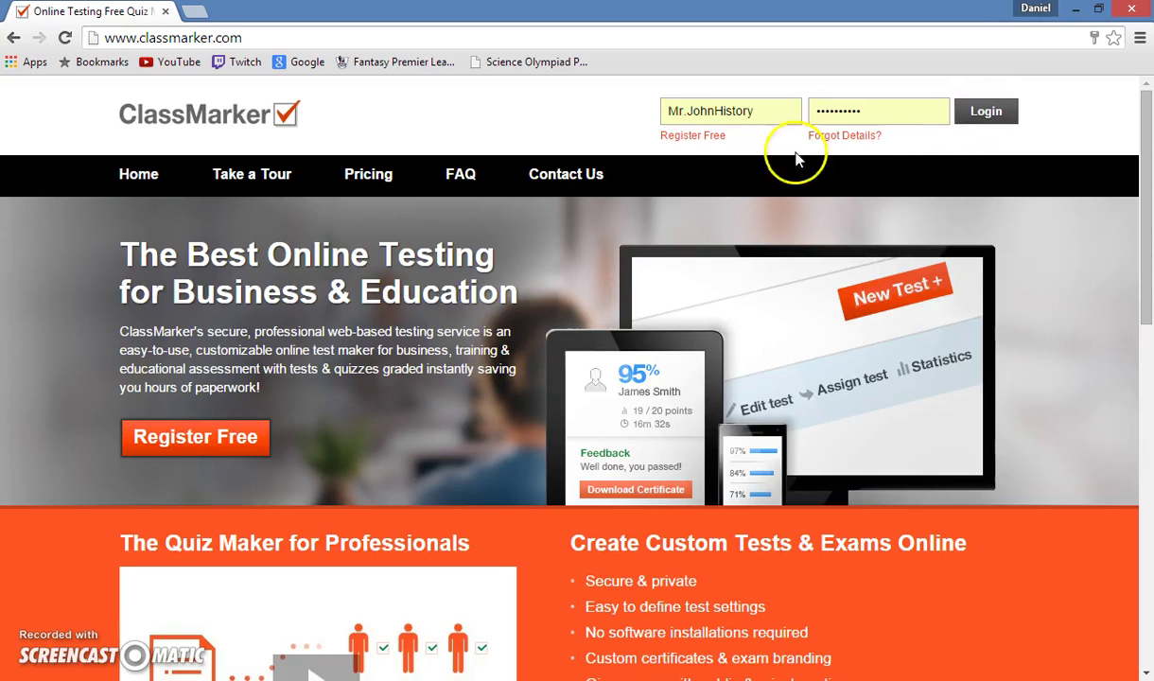
Log in to the teacher account and choose 'Create a Test' on the dashboard.
{"action": "left_click", "coordinate": [987, 115]}
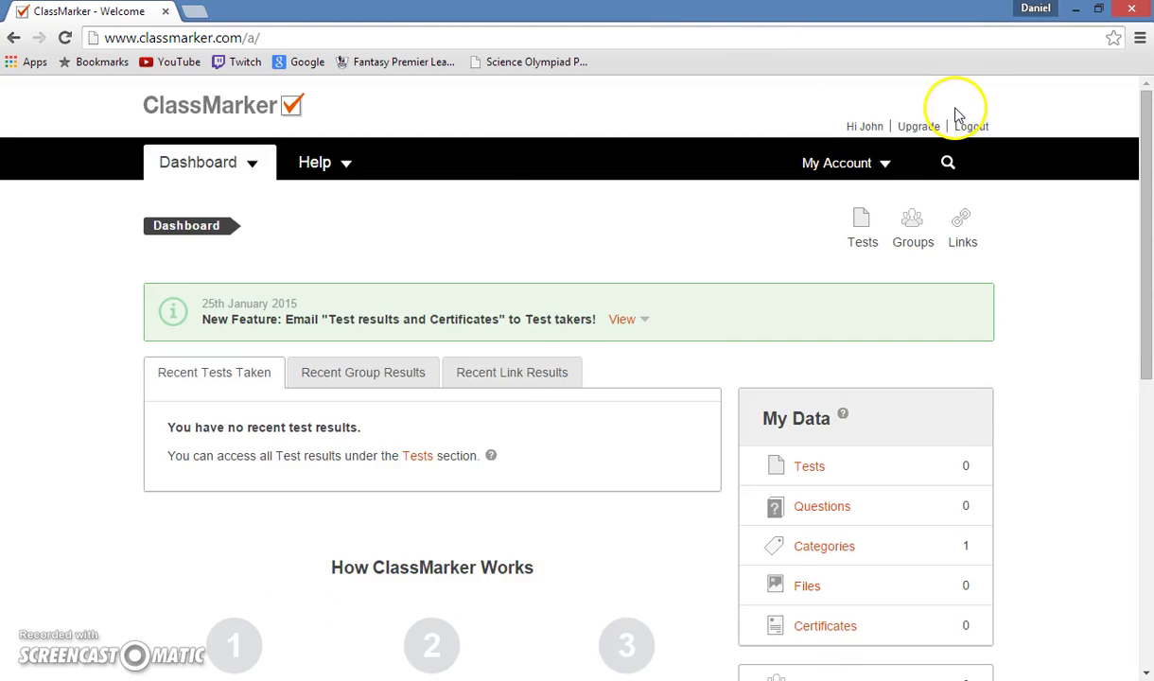
{"action": "scroll", "coordinate": [498, 390], "scroll_direction": "down", "scroll_amount": 2}
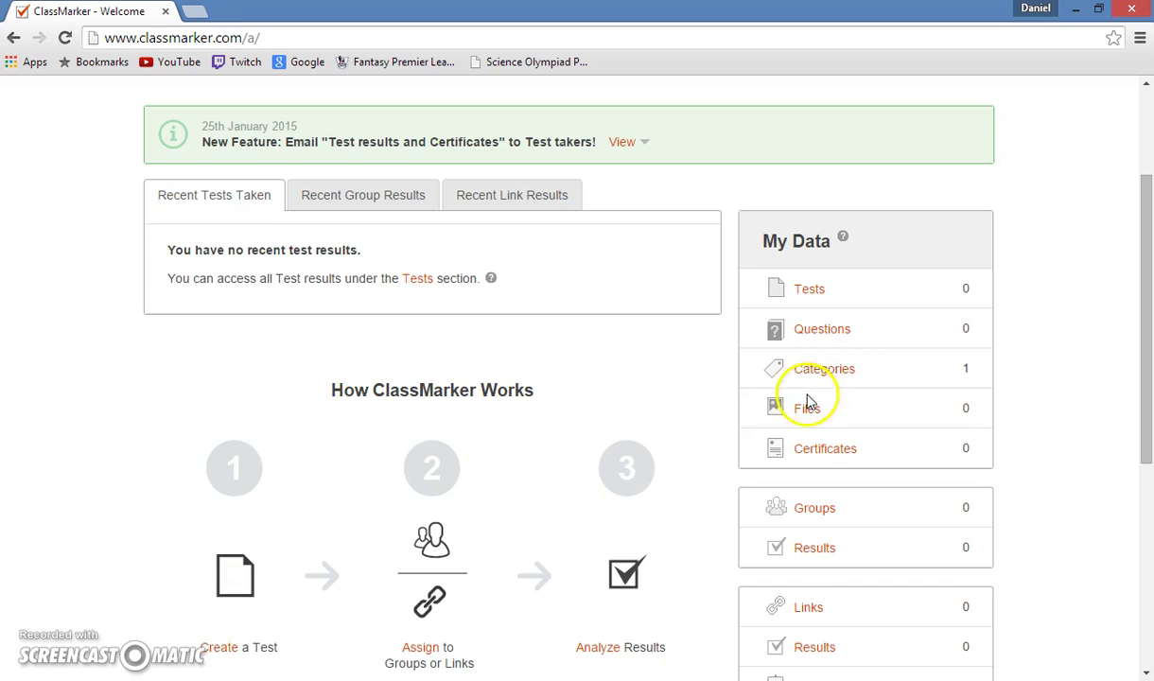
{"action": "scroll", "coordinate": [662, 491], "scroll_direction": "down", "scroll_amount": 1}
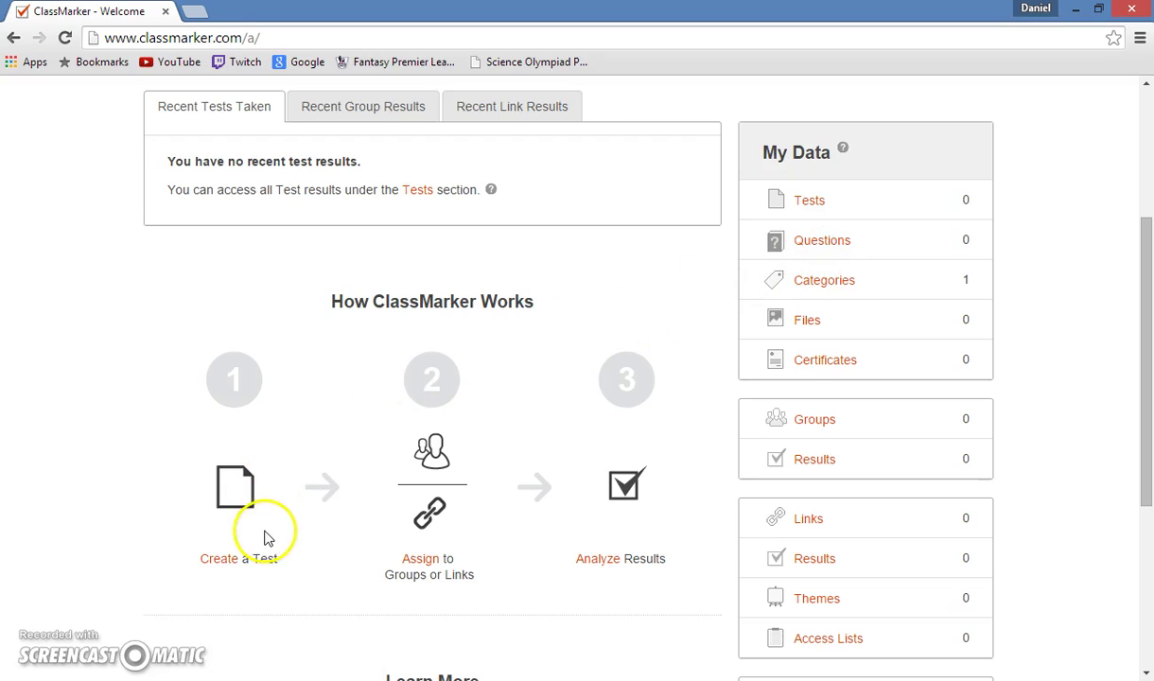
{"action": "left_click", "coordinate": [221, 558]}
Enter 'History Chapter 1' as the test name and submit it.
{"action": "left_click", "coordinate": [352, 312]}
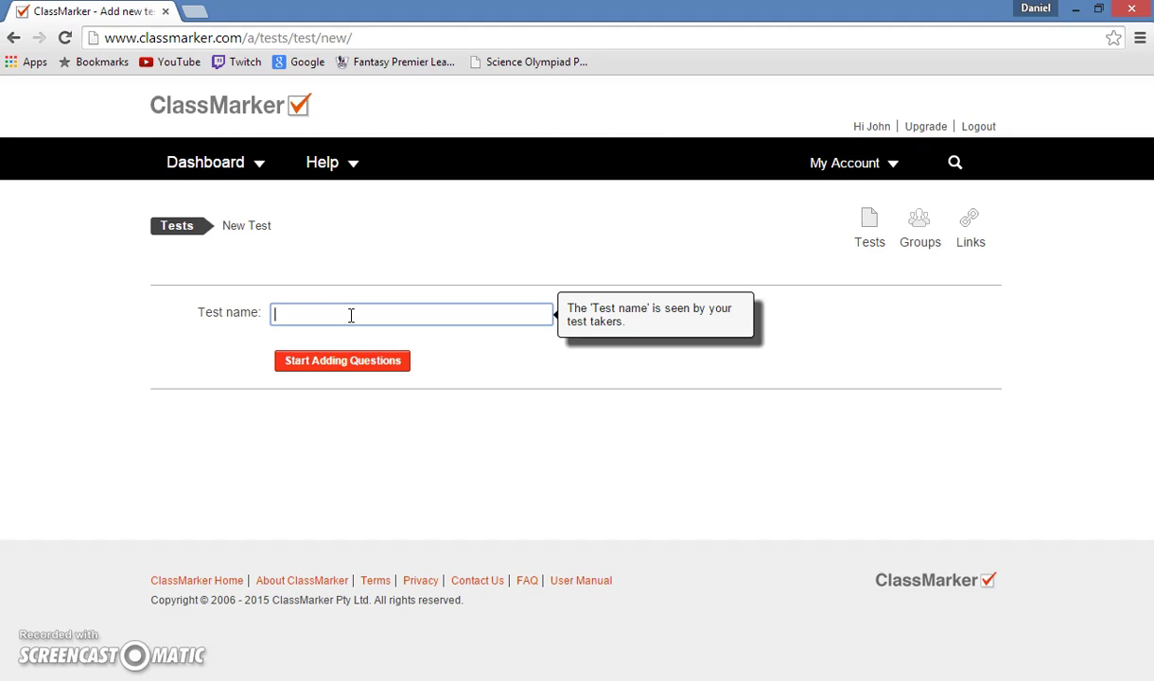
{"action": "type", "text": "Hist"}
{"action": "key", "text": "BackSpace"}
{"action": "key", "text": "BackSpace"}
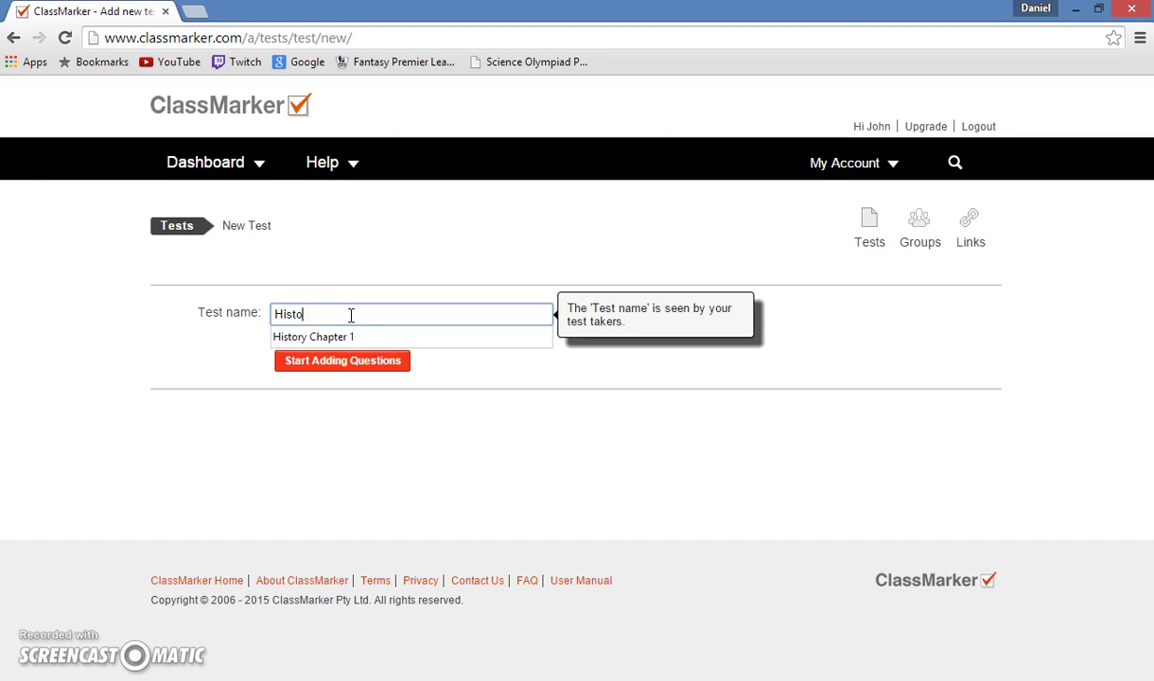
{"action": "type", "text": "ory Chpa"}
{"action": "key", "text": "BackSpace"}
{"action": "type", "text": "apter 1"}
{"action": "key", "text": "Return"}
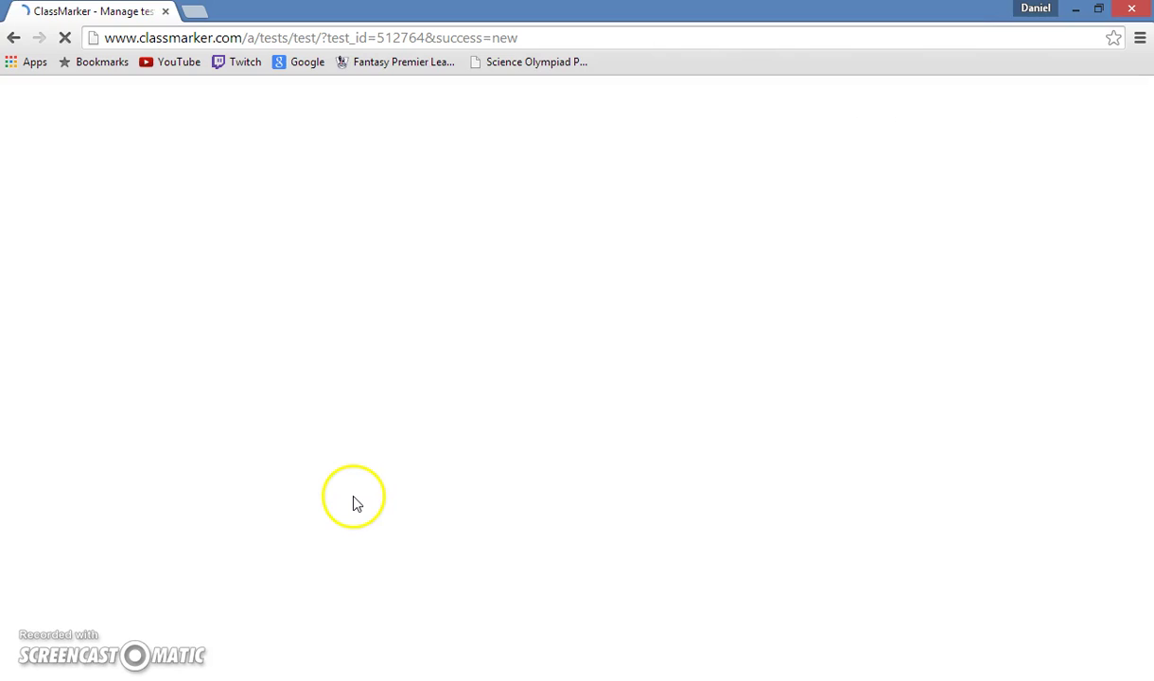
Show the Fixed Questions menu with Add New, Import New and Select From Your Question Bank.
{"action": "scroll", "coordinate": [538, 444], "scroll_direction": "down", "scroll_amount": 2}
{"action": "left_click", "coordinate": [723, 374]}
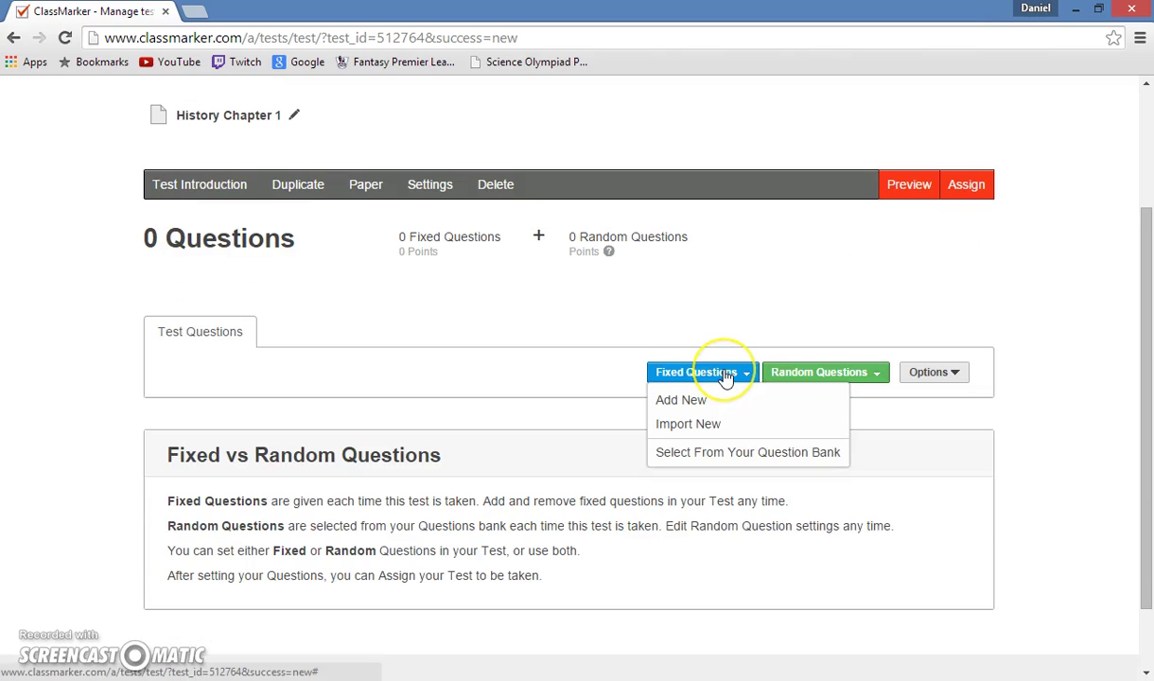
{"action": "left_click", "coordinate": [723, 393]}
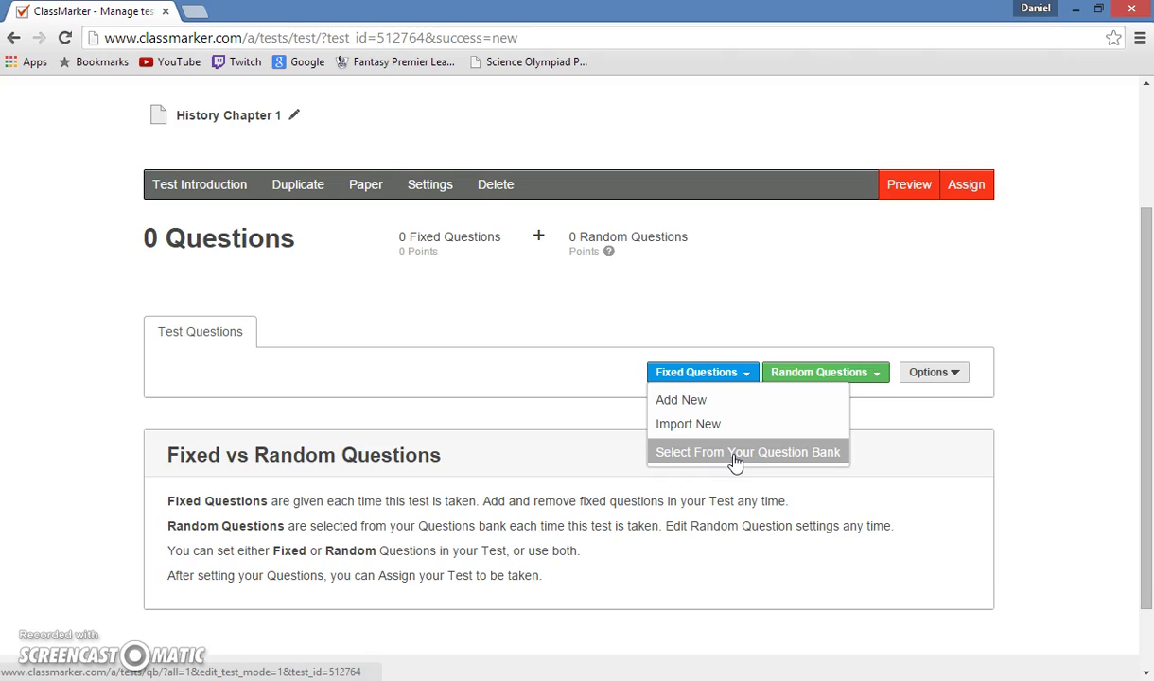
{"action": "left_click", "coordinate": [696, 357]}
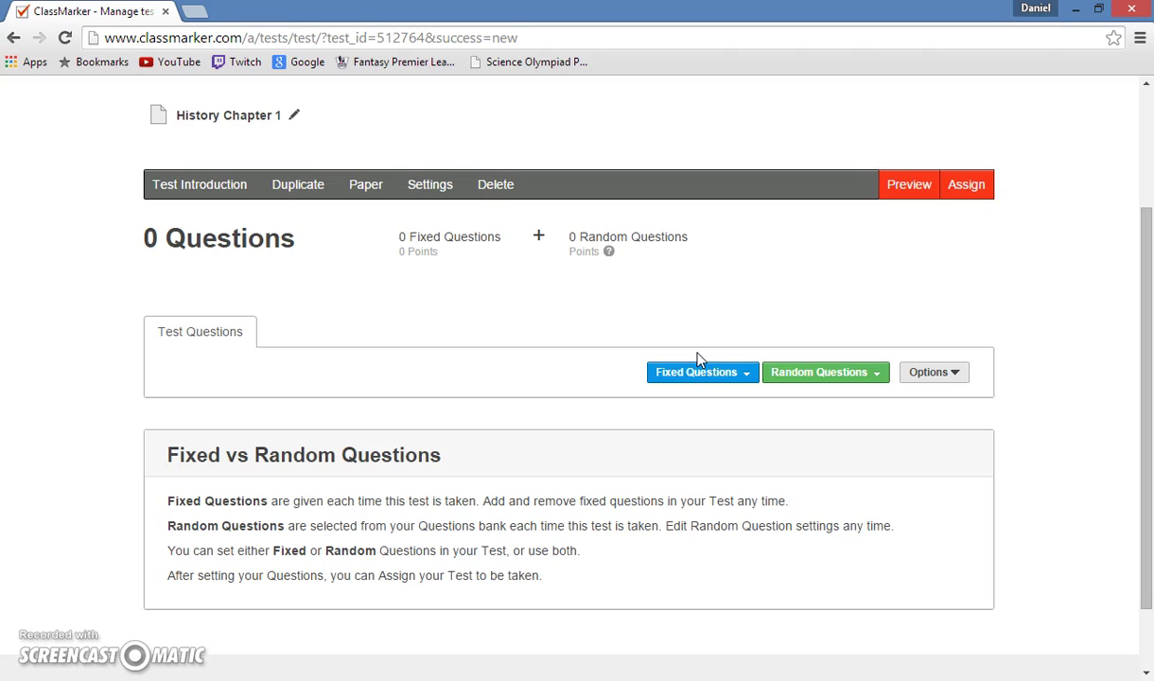
{"action": "left_click", "coordinate": [720, 375]}
{"action": "left_click", "coordinate": [719, 374]}
{"action": "left_click", "coordinate": [718, 375]}
Add a new fixed question reading 'What is the name of our first president?'.
{"action": "left_click", "coordinate": [722, 399]}
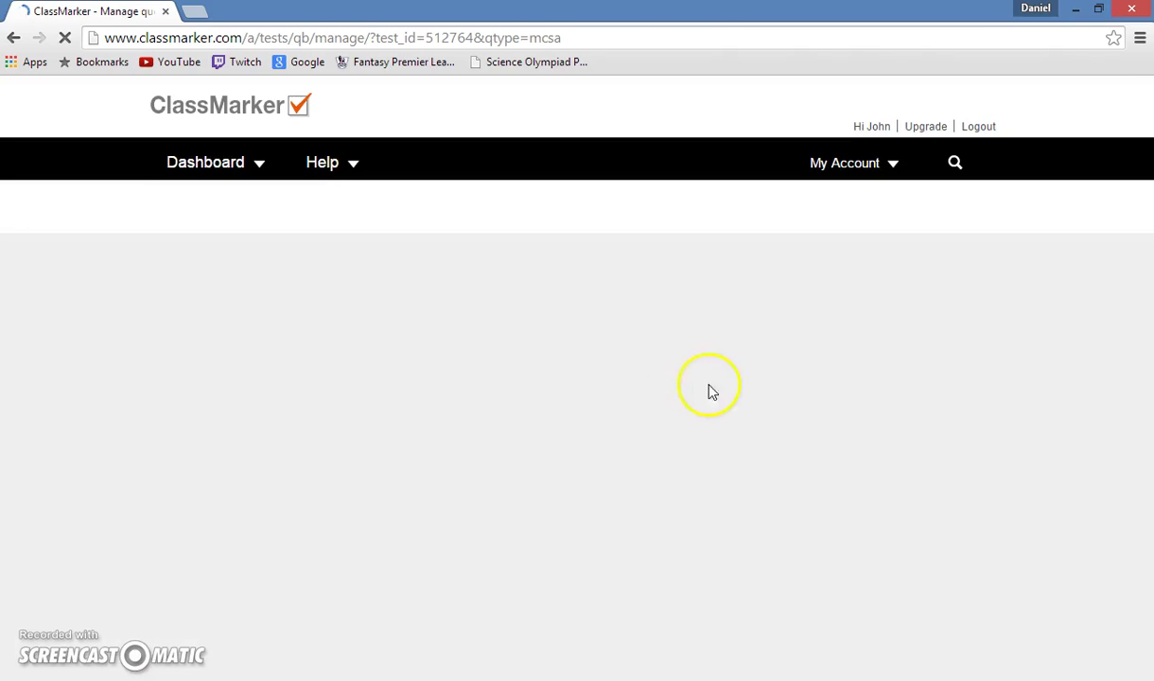
{"action": "scroll", "coordinate": [430, 414], "scroll_direction": "down", "scroll_amount": 1}
{"action": "scroll", "coordinate": [430, 414], "scroll_direction": "down", "scroll_amount": 2}
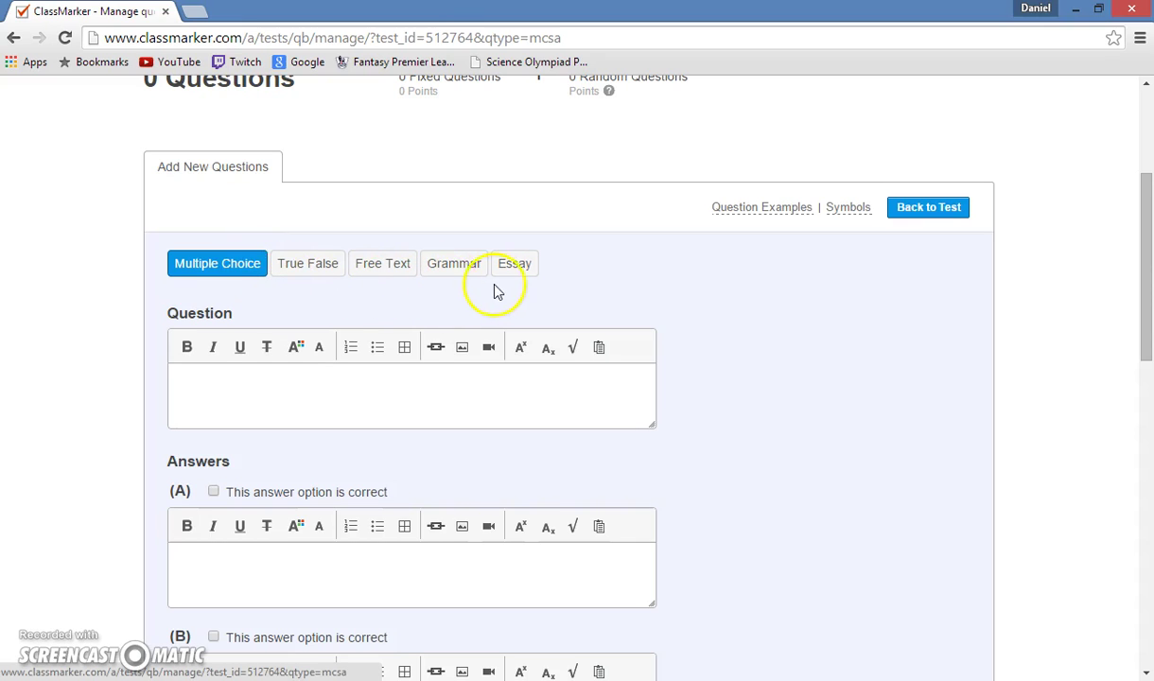
{"action": "left_click", "coordinate": [299, 383]}
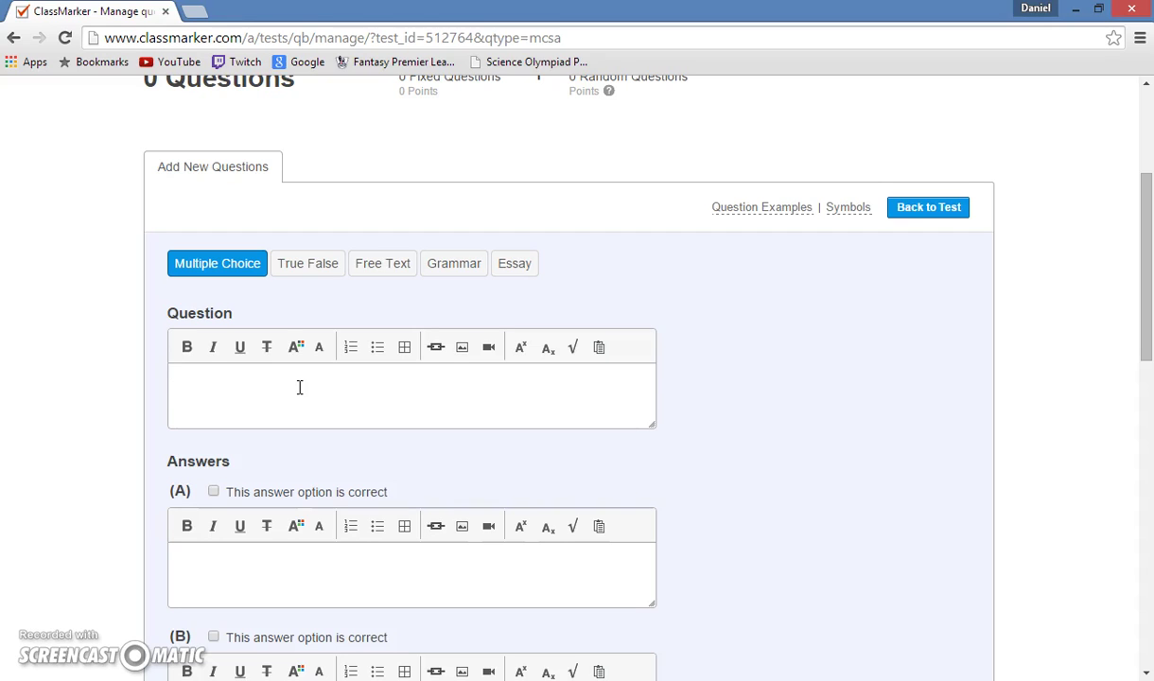
{"action": "type", "text": "What is the name of our firs"}
{"action": "key", "text": "BackSpace"}
{"action": "type", "text": "rst president?"}
Extend the question's answer options through J with 'Add more answer options'.
{"action": "scroll", "coordinate": [299, 387], "scroll_direction": "down", "scroll_amount": 3}
{"action": "scroll", "coordinate": [348, 392], "scroll_direction": "down", "scroll_amount": 2}
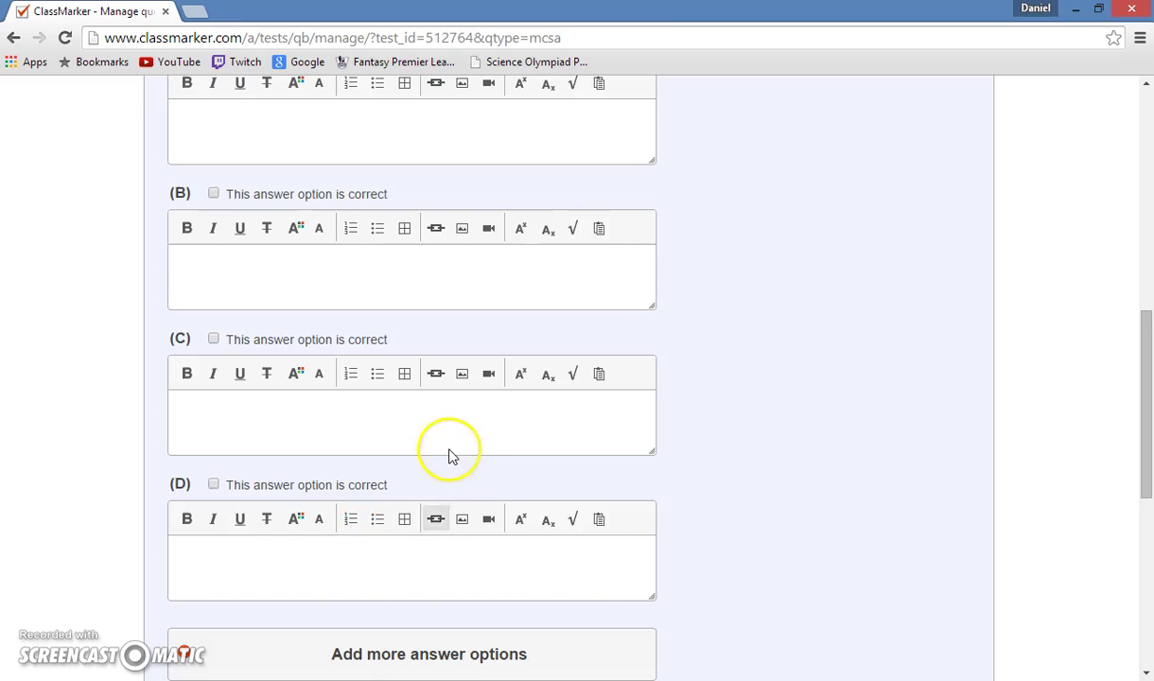
{"action": "scroll", "coordinate": [445, 459], "scroll_direction": "down", "scroll_amount": 1}
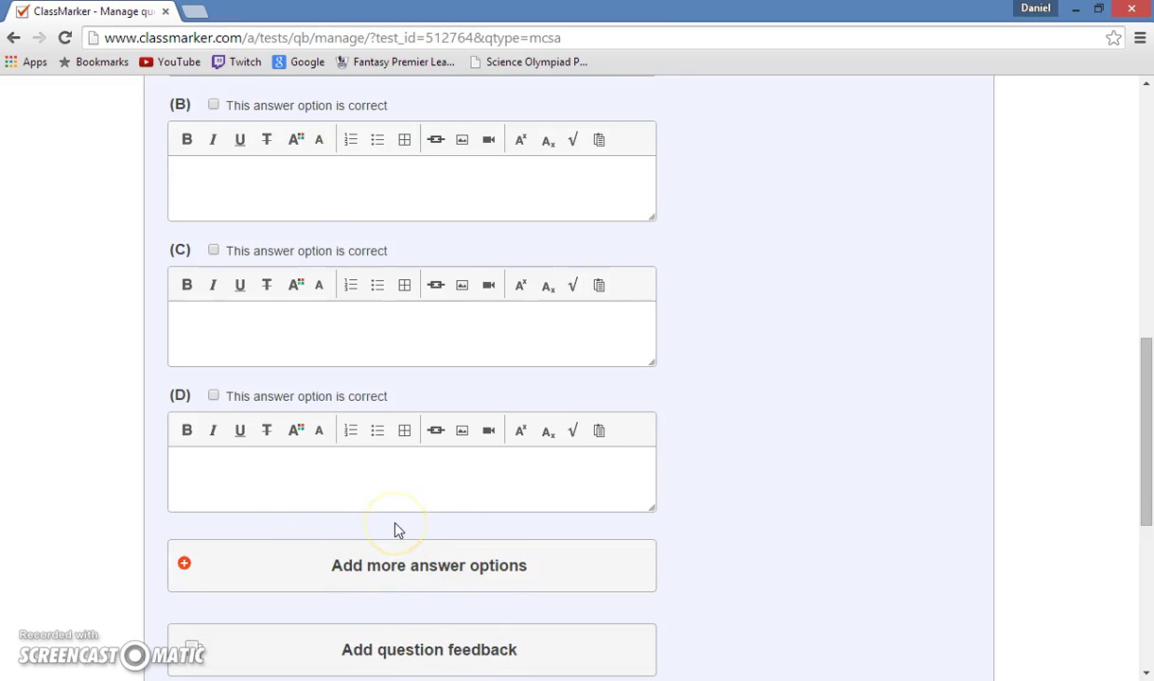
{"action": "left_click", "coordinate": [403, 577]}
{"action": "scroll", "coordinate": [386, 660], "scroll_direction": "down", "scroll_amount": 3}
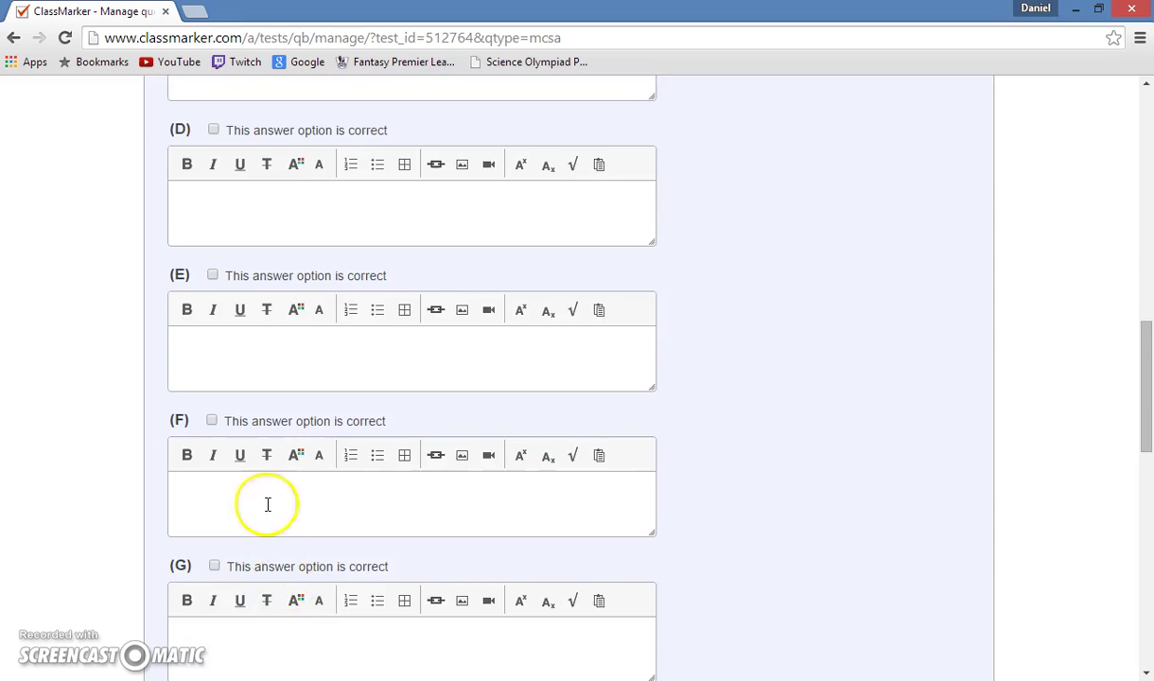
{"action": "scroll", "coordinate": [266, 487], "scroll_direction": "up", "scroll_amount": 3}
{"action": "scroll", "coordinate": [267, 468], "scroll_direction": "down", "scroll_amount": 13}
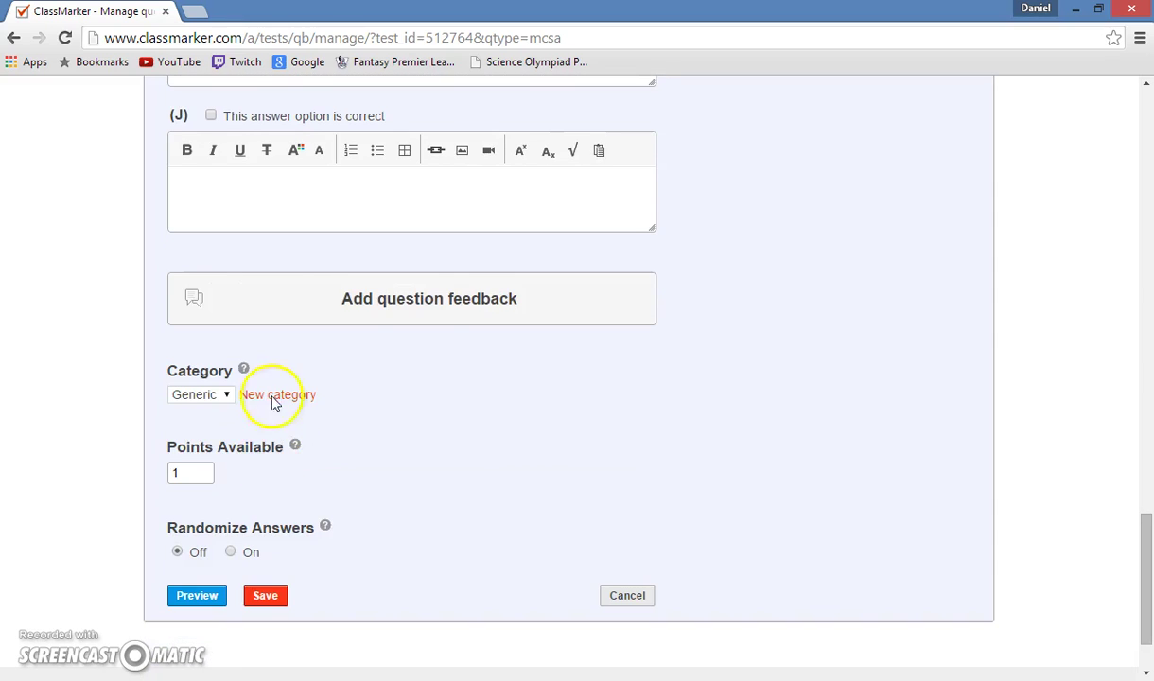
{"action": "scroll", "coordinate": [445, 302], "scroll_direction": "up", "scroll_amount": 15}
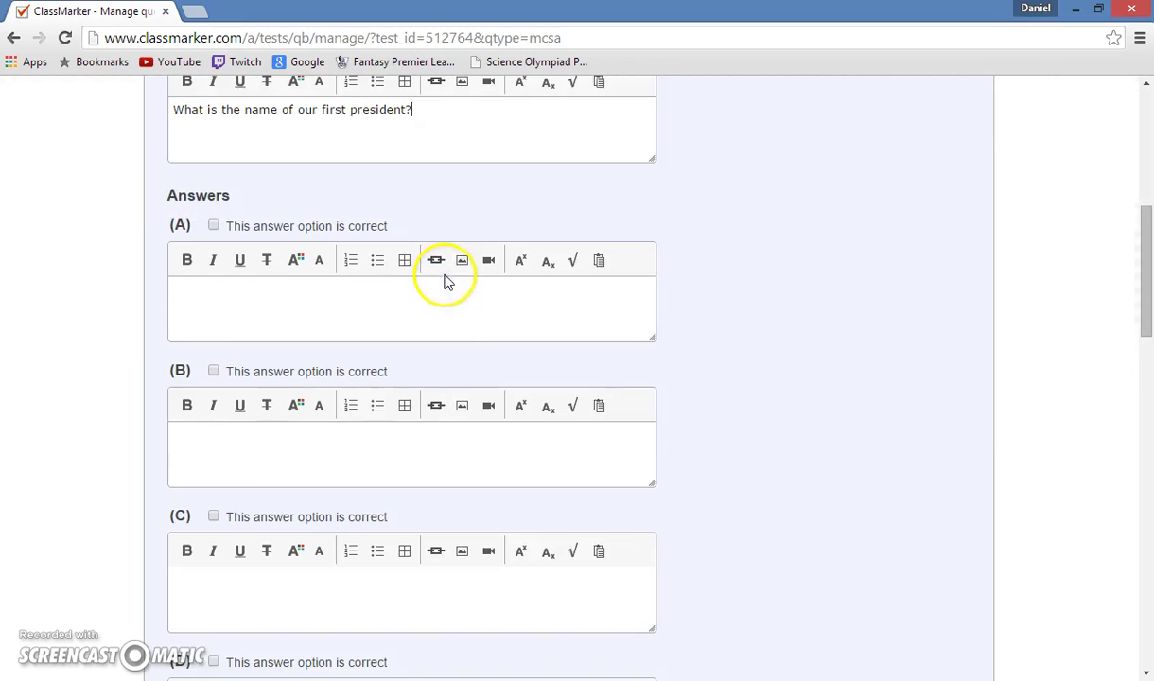
Fill answers A–D with Madison, Washington, Jefferson and Obama.
{"action": "left_click", "coordinate": [447, 280]}
{"action": "scroll", "coordinate": [424, 289], "scroll_direction": "up", "scroll_amount": 2}
{"action": "scroll", "coordinate": [373, 481], "scroll_direction": "down", "scroll_amount": 4}
{"action": "scroll", "coordinate": [373, 470], "scroll_direction": "up", "scroll_amount": 2}
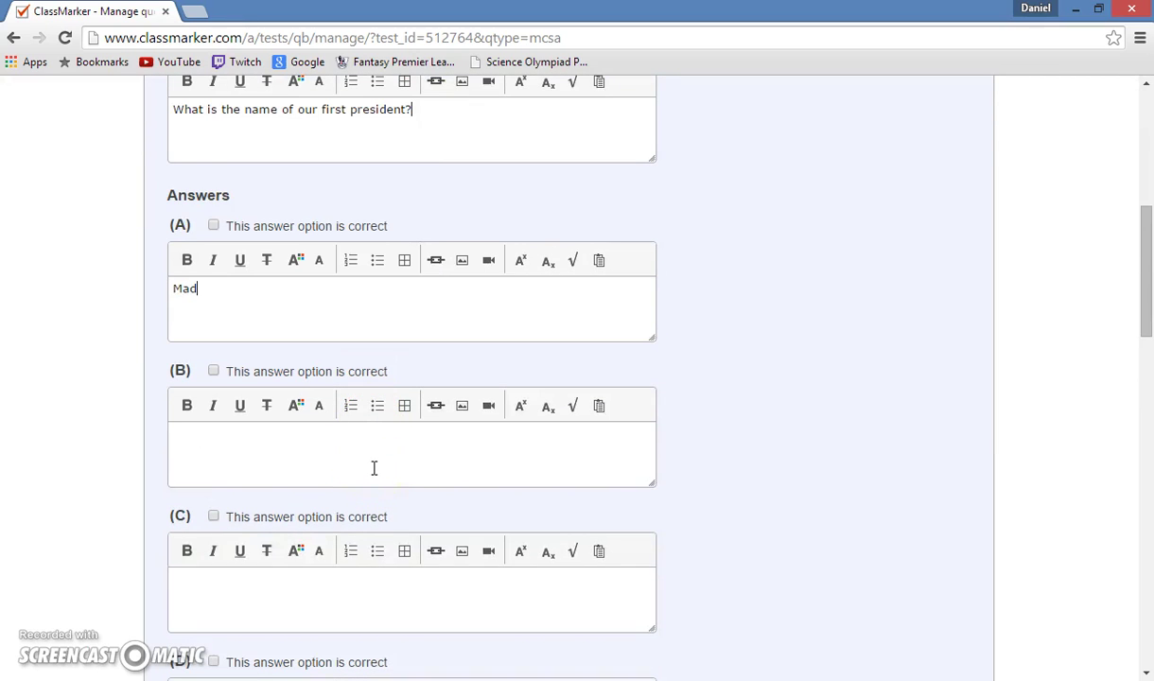
{"action": "type", "text": "Madison"}
{"action": "left_click", "coordinate": [358, 459]}
{"action": "type", "text": "Washingtio"}
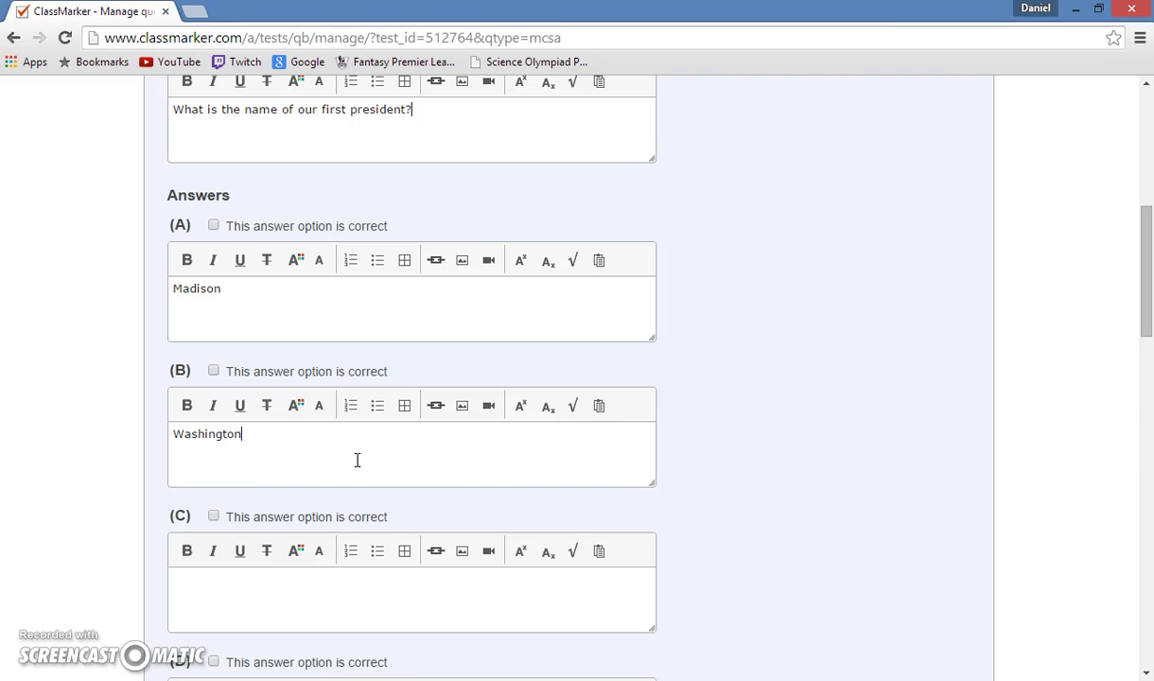
{"action": "left_click", "coordinate": [438, 572]}
{"action": "scroll", "coordinate": [514, 536], "scroll_direction": "down", "scroll_amount": 2}
{"action": "type", "text": "Jefferson"}
{"action": "left_click", "coordinate": [510, 572]}
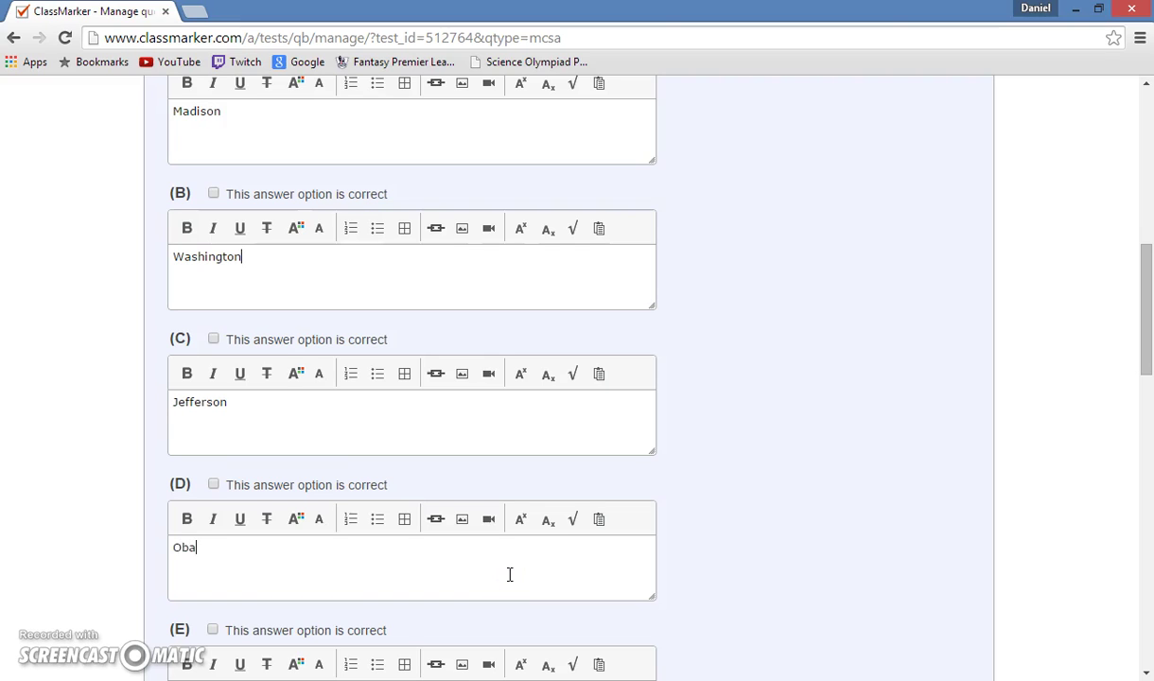
{"action": "type", "text": "Obama"}
Mark answer B, Washington, as correct and save the question.
{"action": "scroll", "coordinate": [312, 492], "scroll_direction": "up", "scroll_amount": 3}
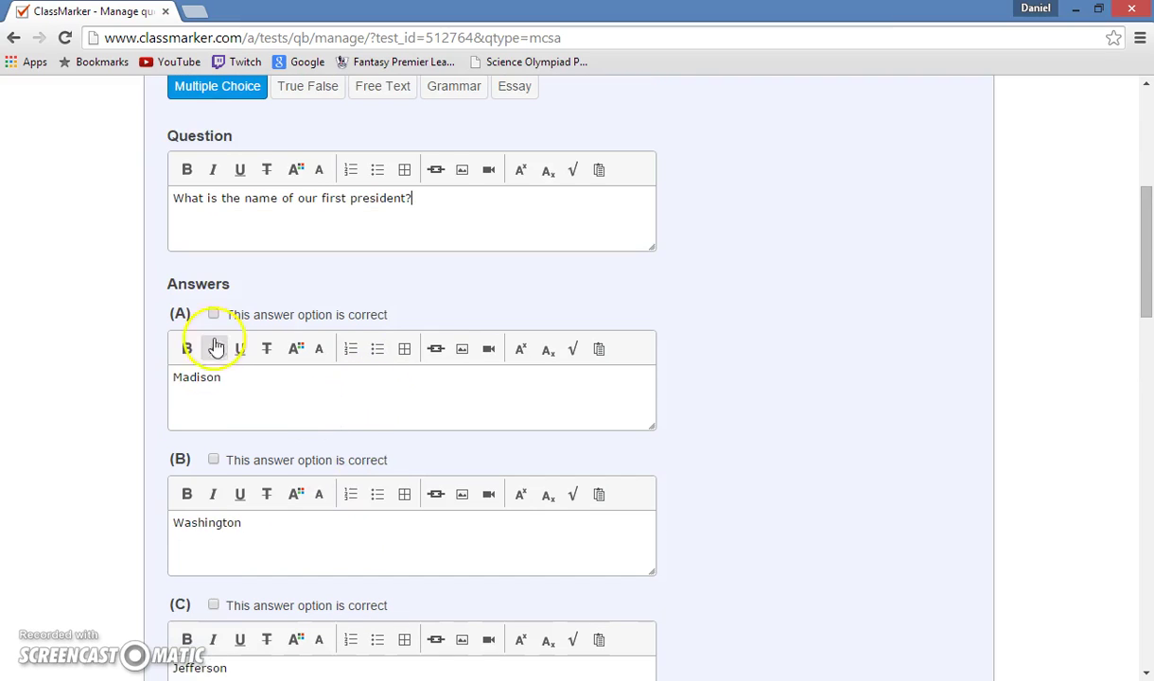
{"action": "left_click", "coordinate": [212, 461]}
{"action": "scroll", "coordinate": [256, 379], "scroll_direction": "down", "scroll_amount": 2}
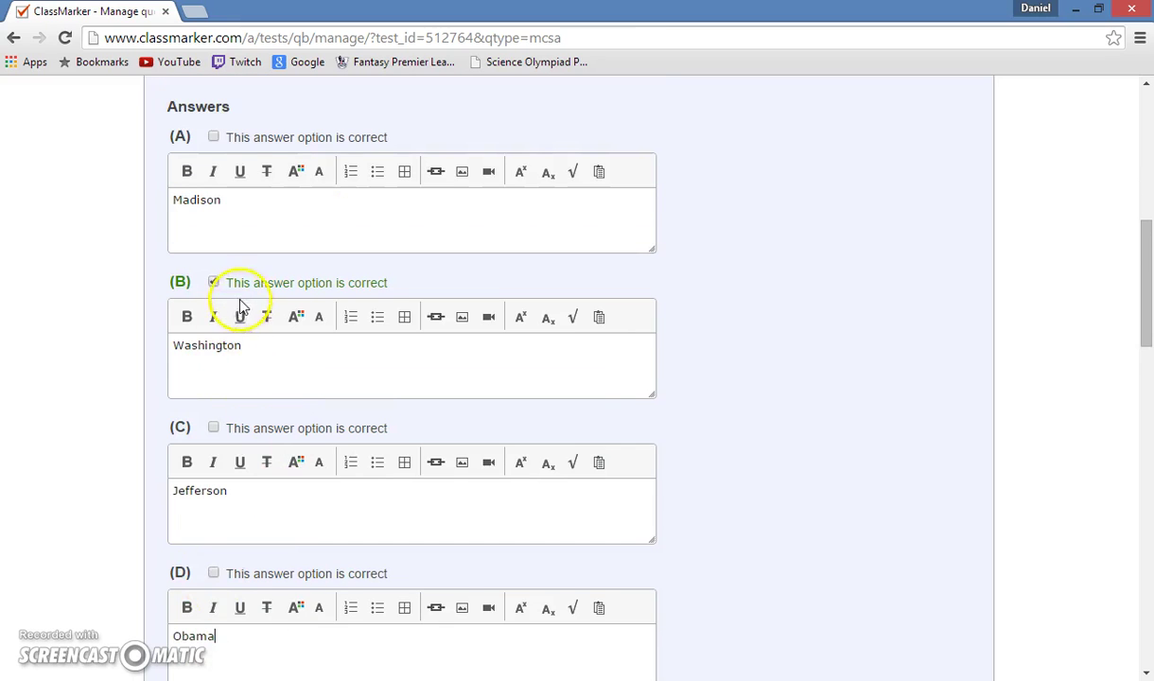
{"action": "scroll", "coordinate": [368, 326], "scroll_direction": "down", "scroll_amount": 2}
{"action": "scroll", "coordinate": [367, 327], "scroll_direction": "down", "scroll_amount": 12}
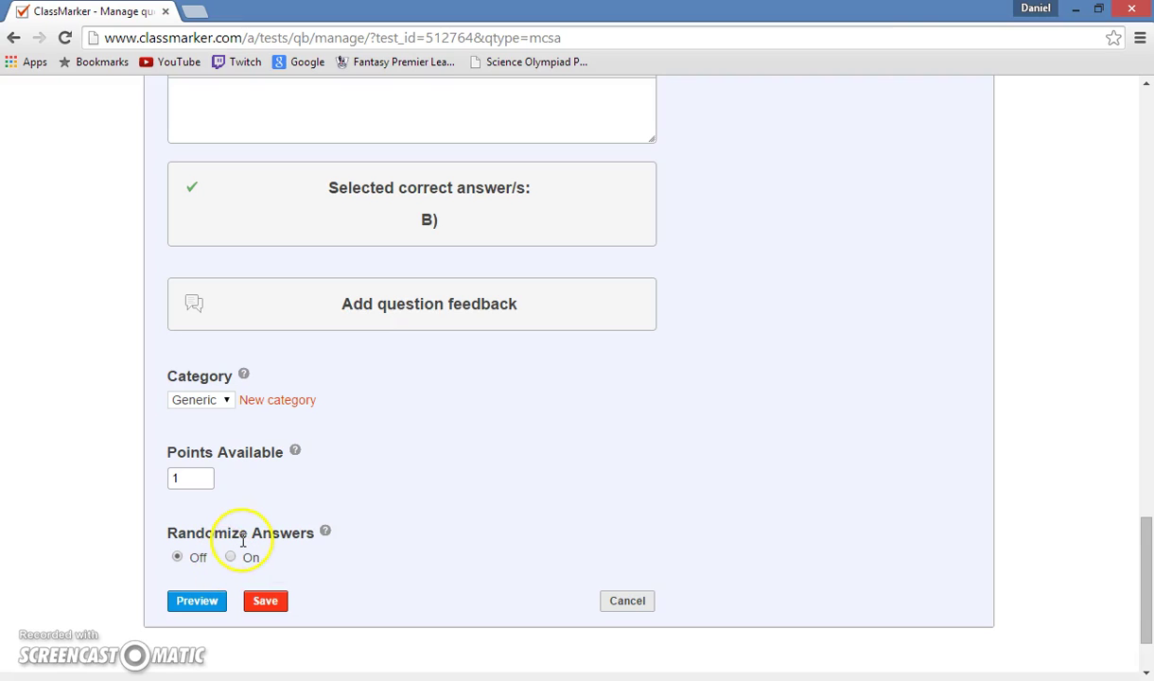
{"action": "left_click", "coordinate": [264, 601]}
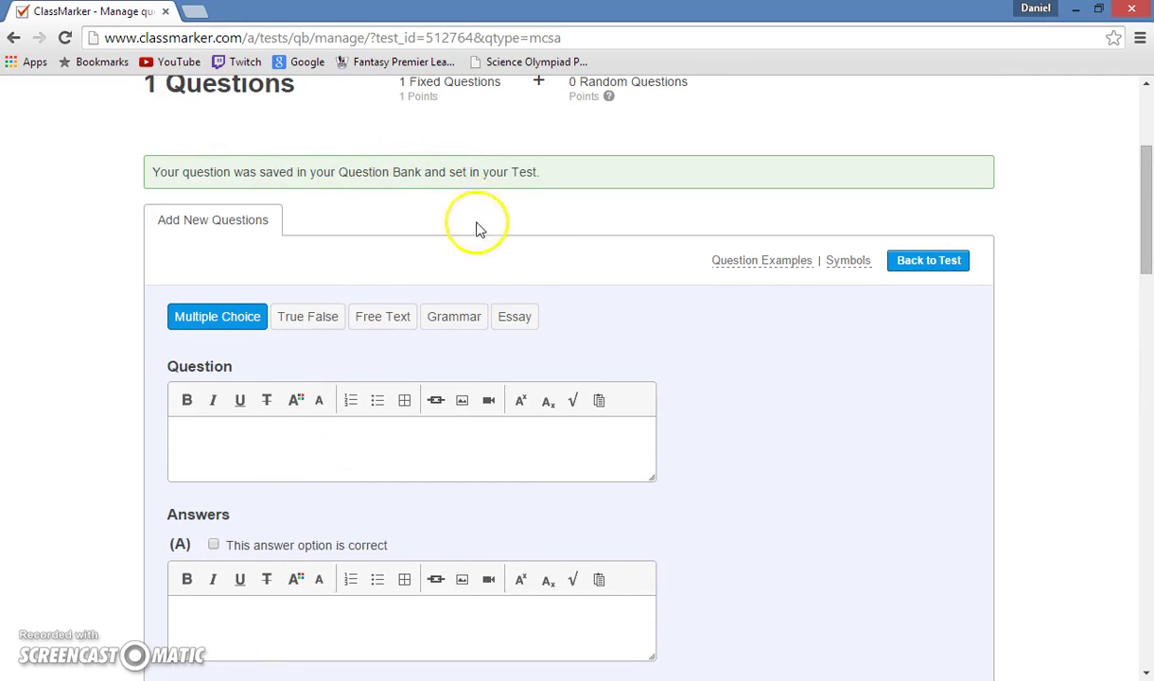
Go to the Groups page, which shows no groups created yet.
{"action": "scroll", "coordinate": [515, 284], "scroll_direction": "up", "scroll_amount": 1}
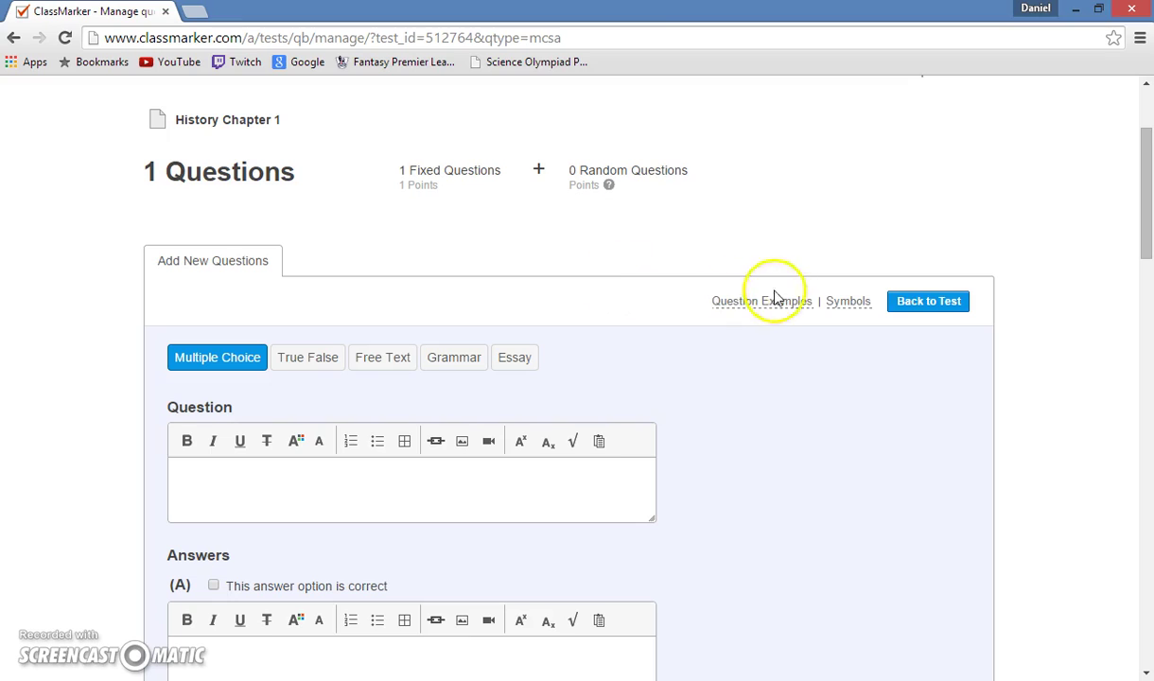
{"action": "scroll", "coordinate": [551, 156], "scroll_direction": "up", "scroll_amount": 1}
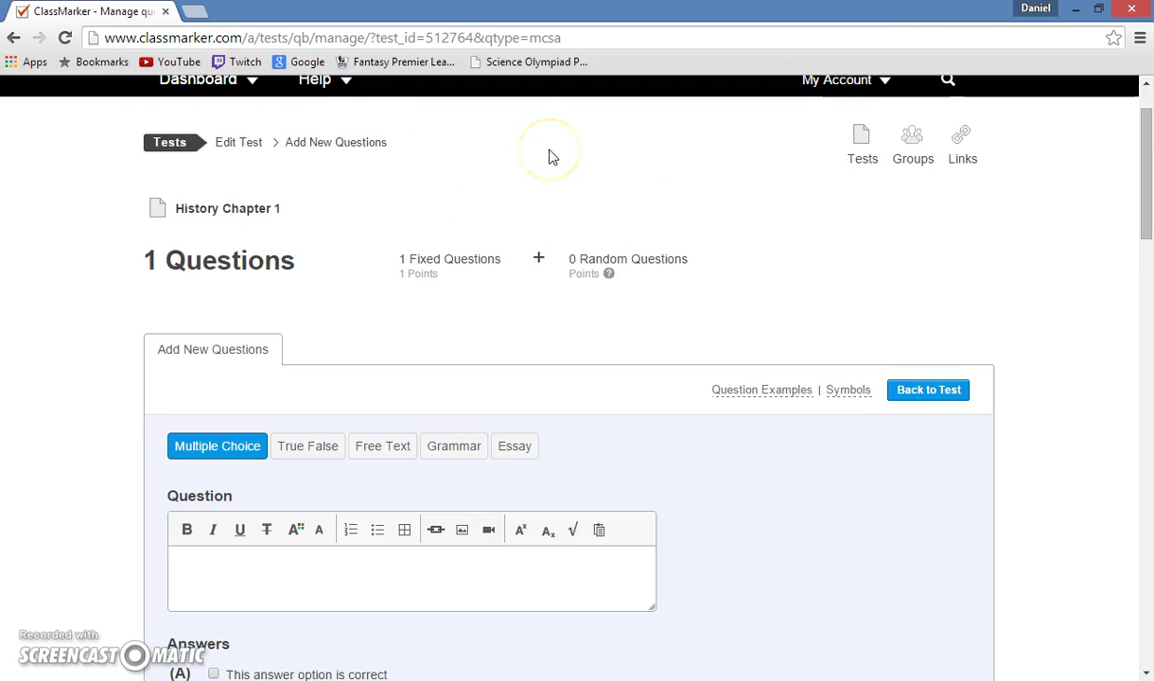
{"action": "left_click", "coordinate": [919, 165]}
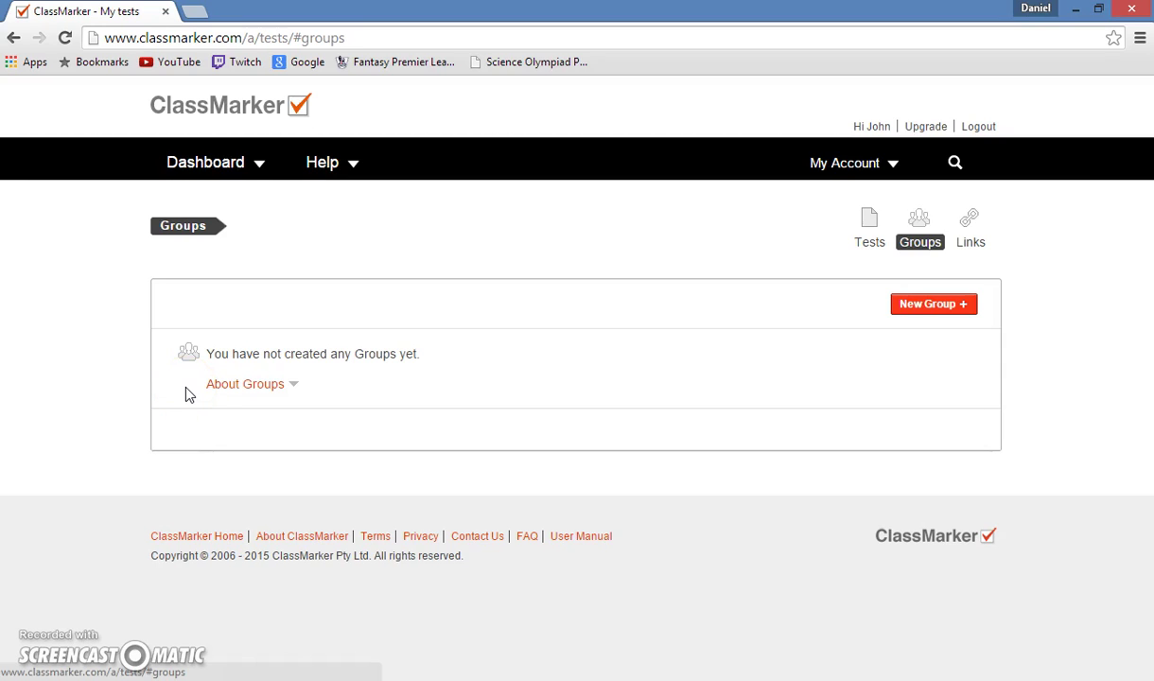
Create a new group with the name 'US History' and submit it.
{"action": "left_click", "coordinate": [934, 300]}
{"action": "left_click", "coordinate": [382, 314]}
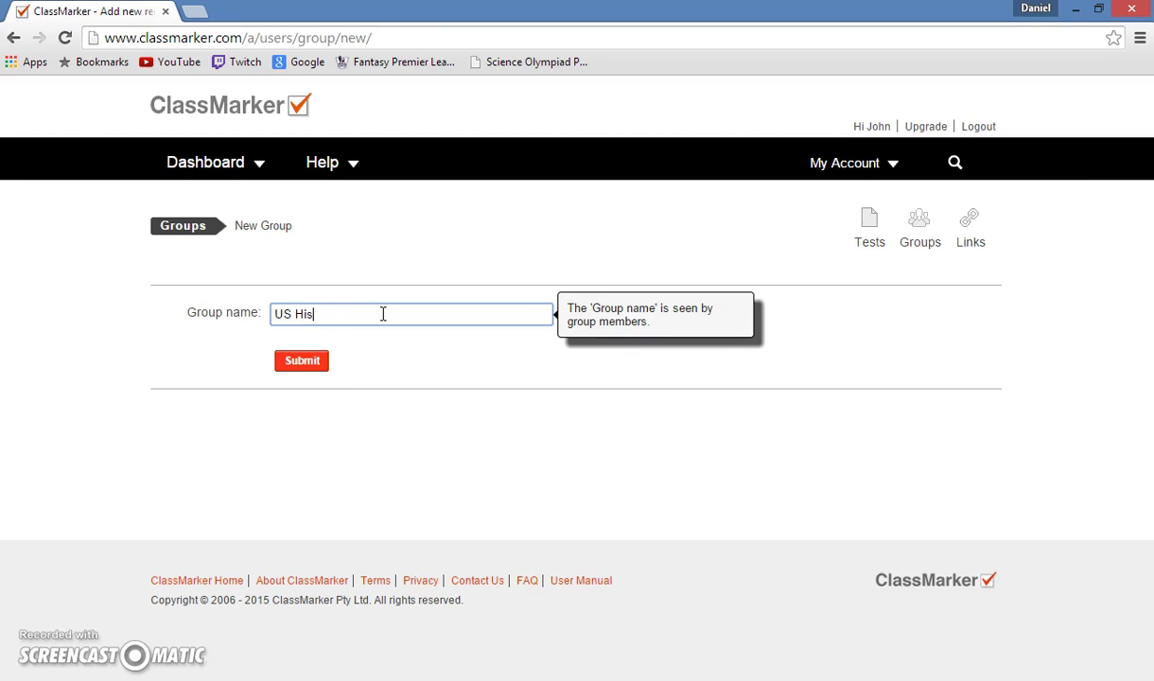
{"action": "left_click", "coordinate": [301, 360]}
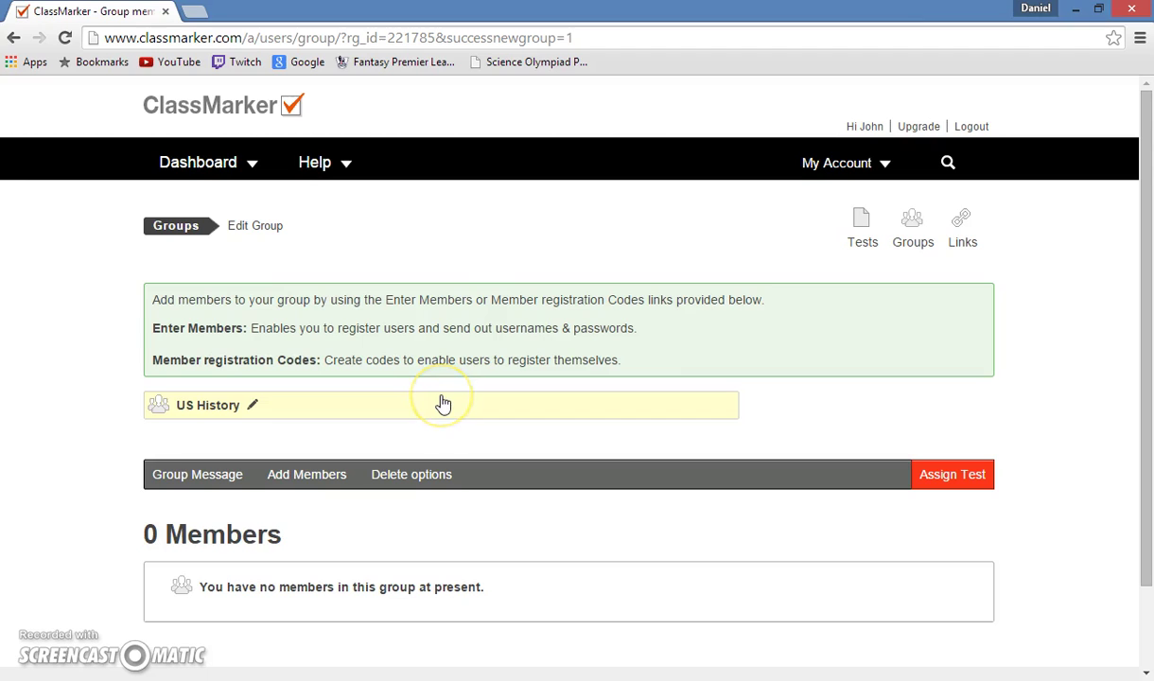
{"action": "scroll", "coordinate": [374, 567], "scroll_direction": "down", "scroll_amount": 2}
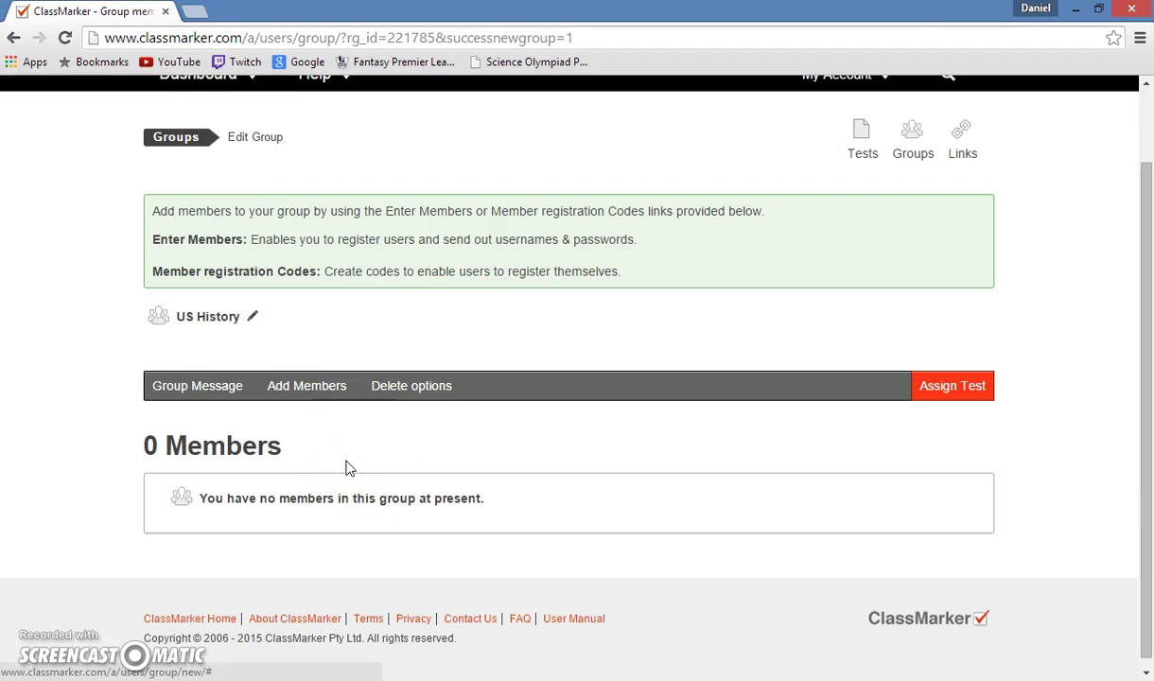
Add 10 member registration codes to the US History group.
{"action": "left_click", "coordinate": [320, 397]}
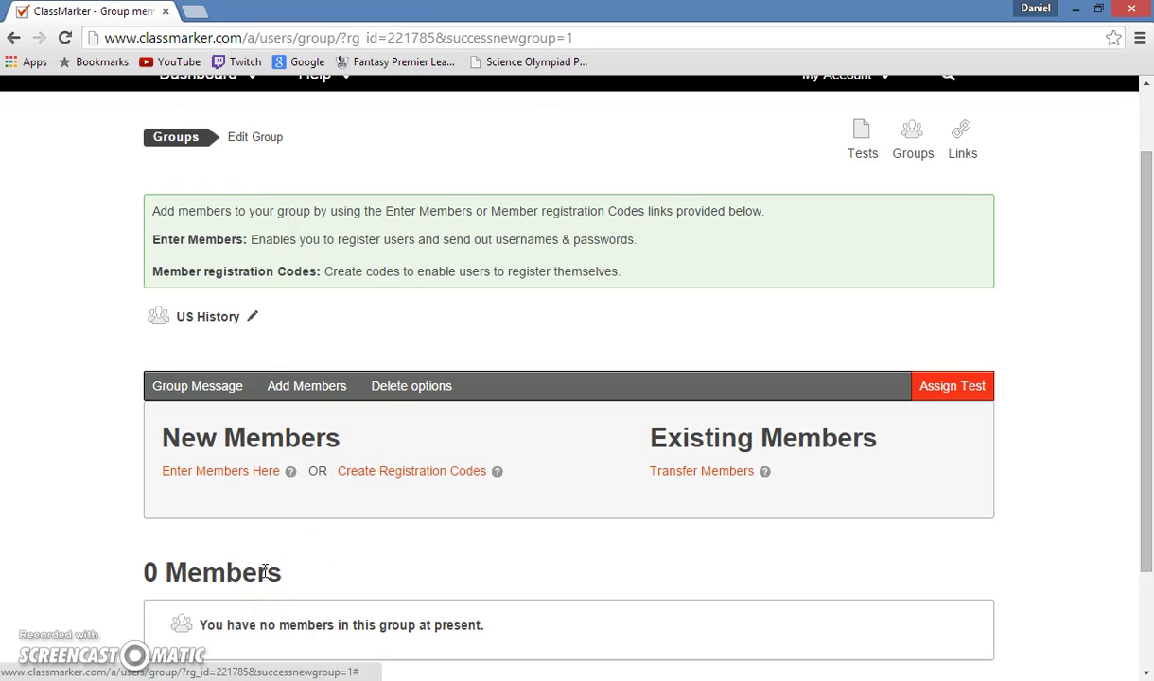
{"action": "left_click", "coordinate": [206, 469]}
{"action": "scroll", "coordinate": [218, 560], "scroll_direction": "down", "scroll_amount": 1}
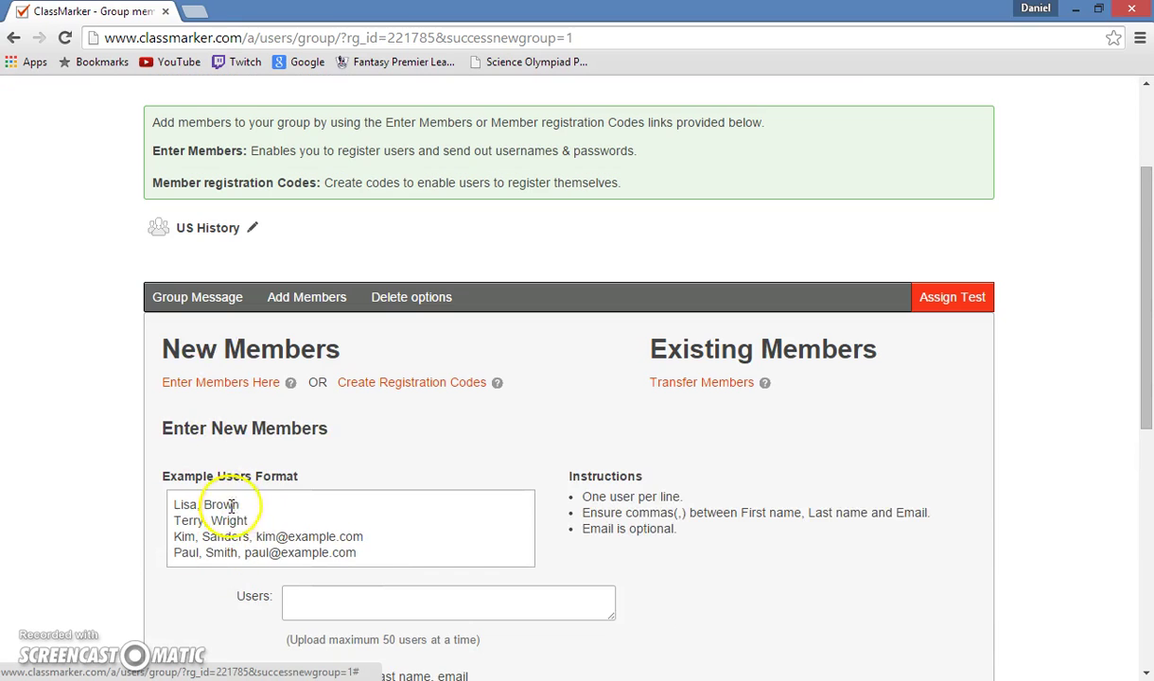
{"action": "scroll", "coordinate": [285, 541], "scroll_direction": "down", "scroll_amount": 1}
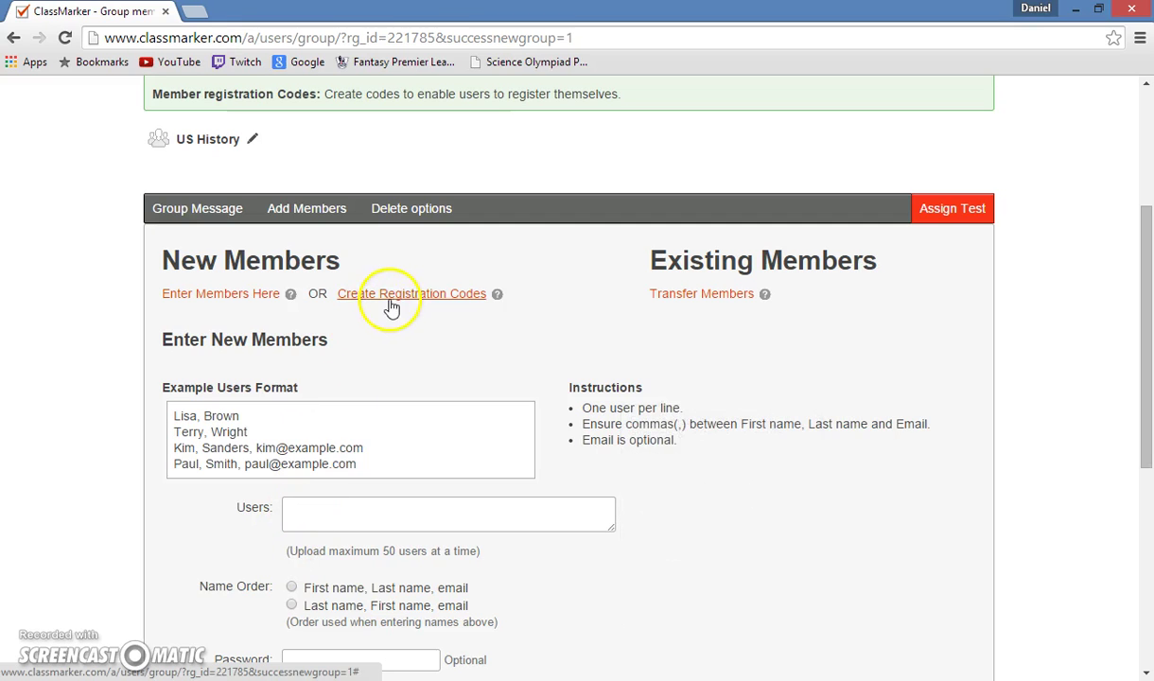
{"action": "scroll", "coordinate": [388, 316], "scroll_direction": "up", "scroll_amount": 1}
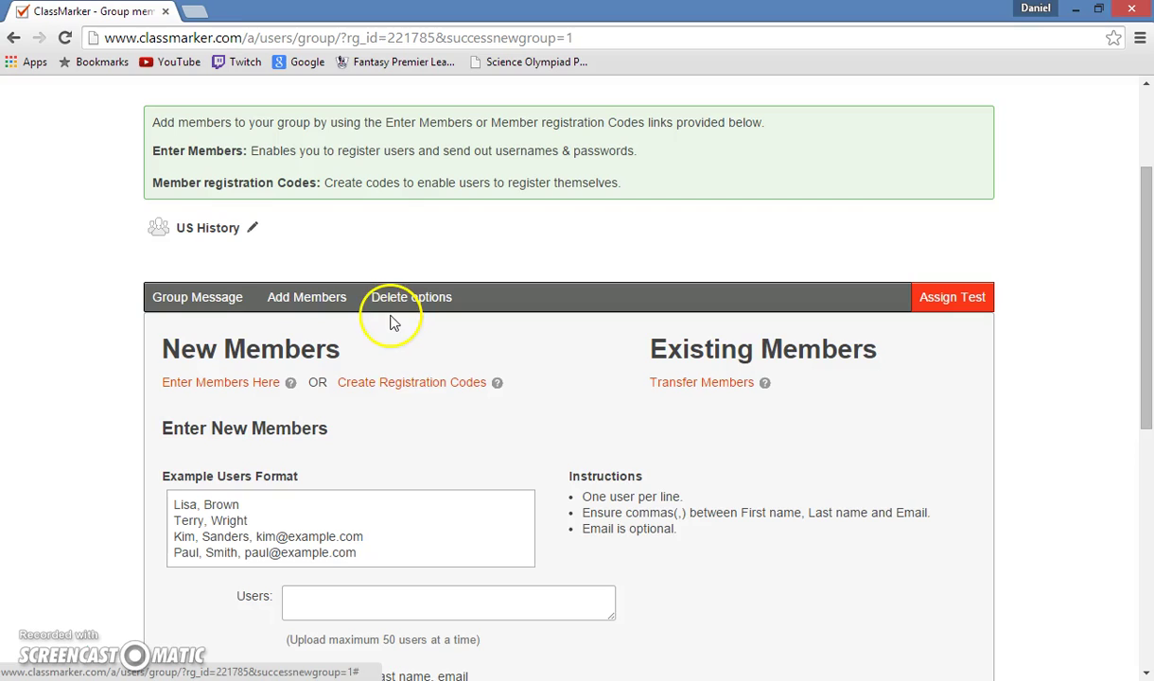
{"action": "left_click", "coordinate": [404, 388]}
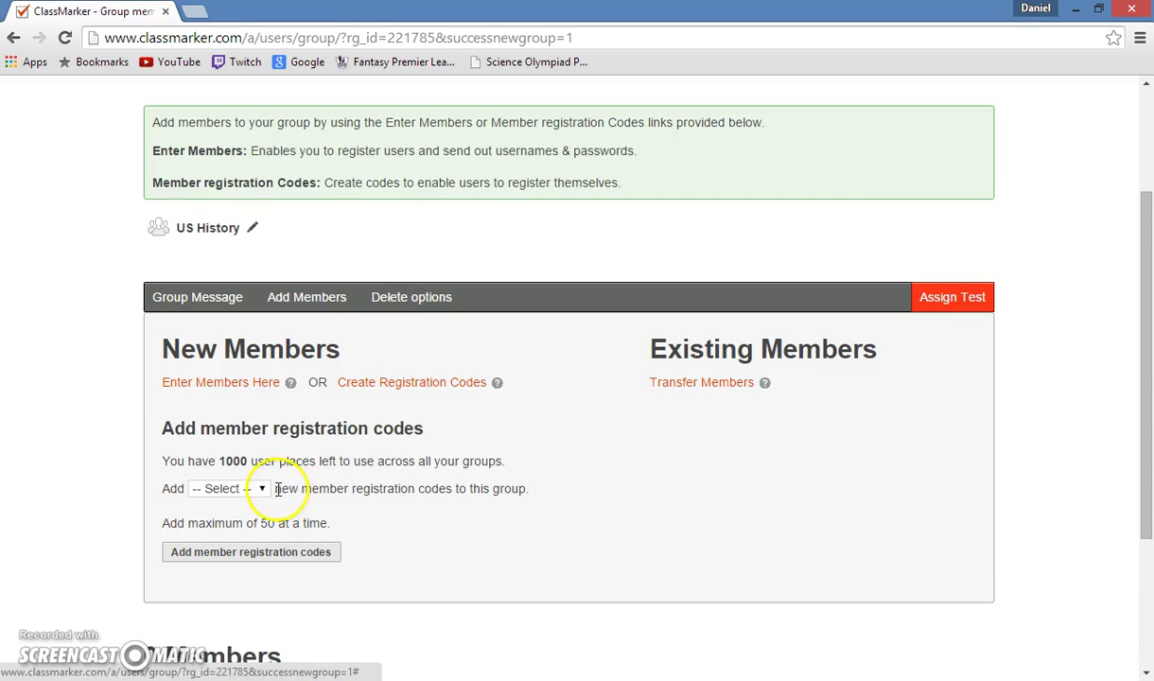
{"action": "left_click", "coordinate": [264, 490]}
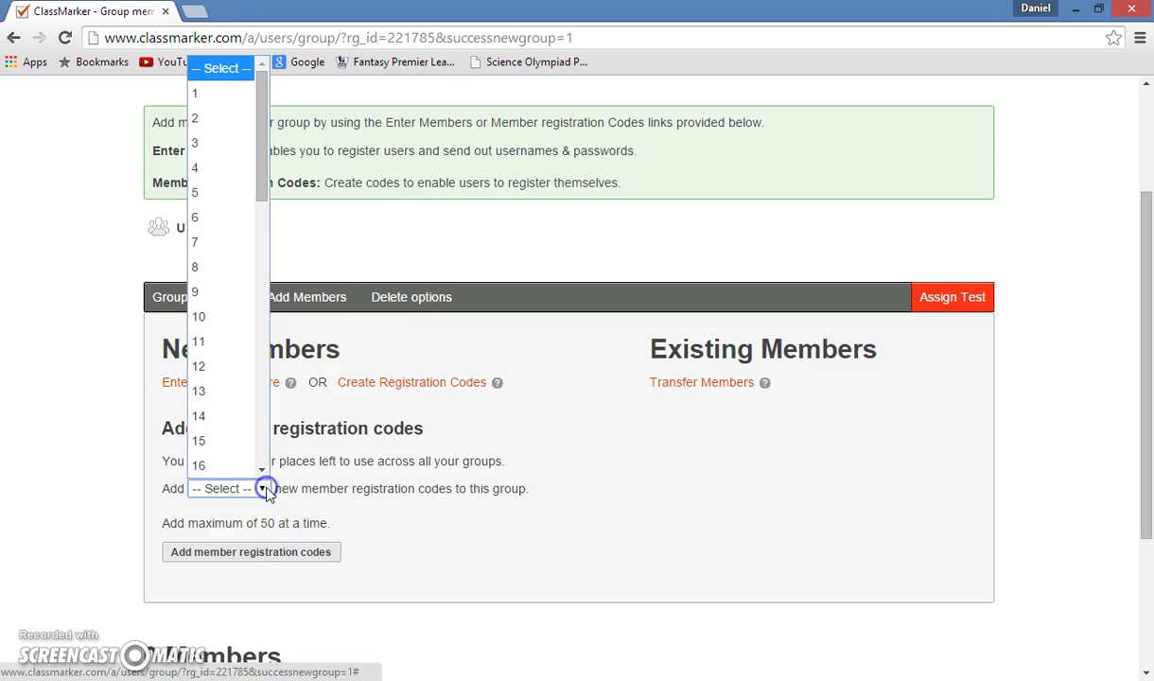
{"action": "left_click", "coordinate": [230, 322]}
{"action": "left_click", "coordinate": [290, 545]}
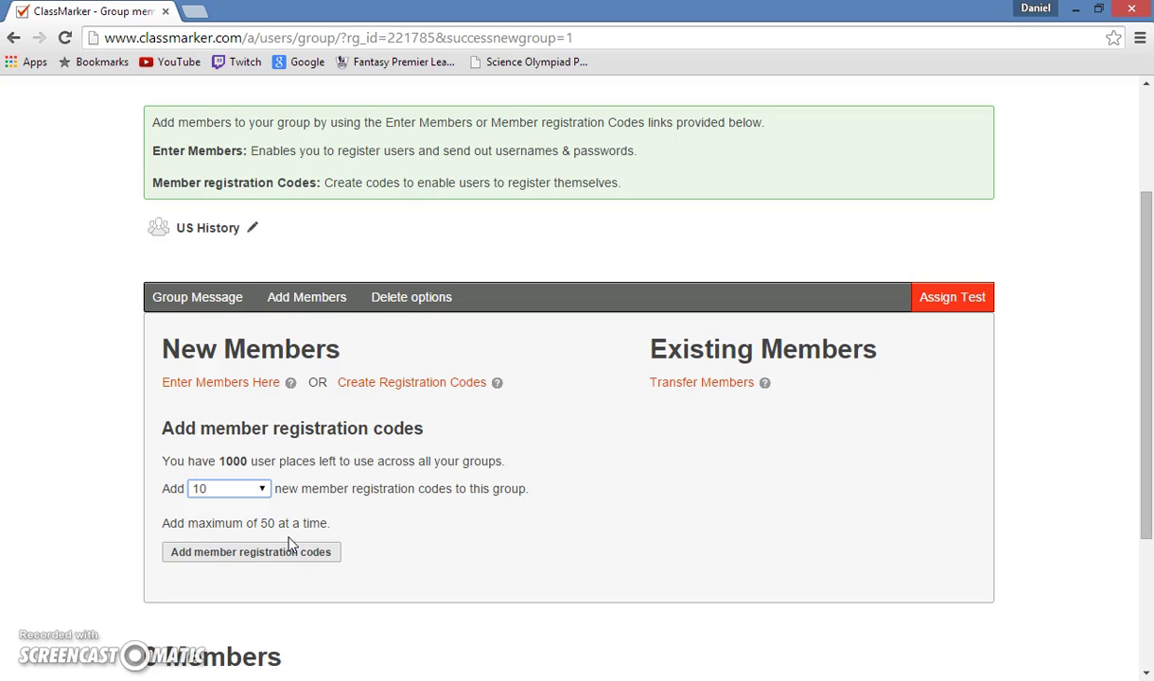
{"action": "left_click", "coordinate": [261, 561]}
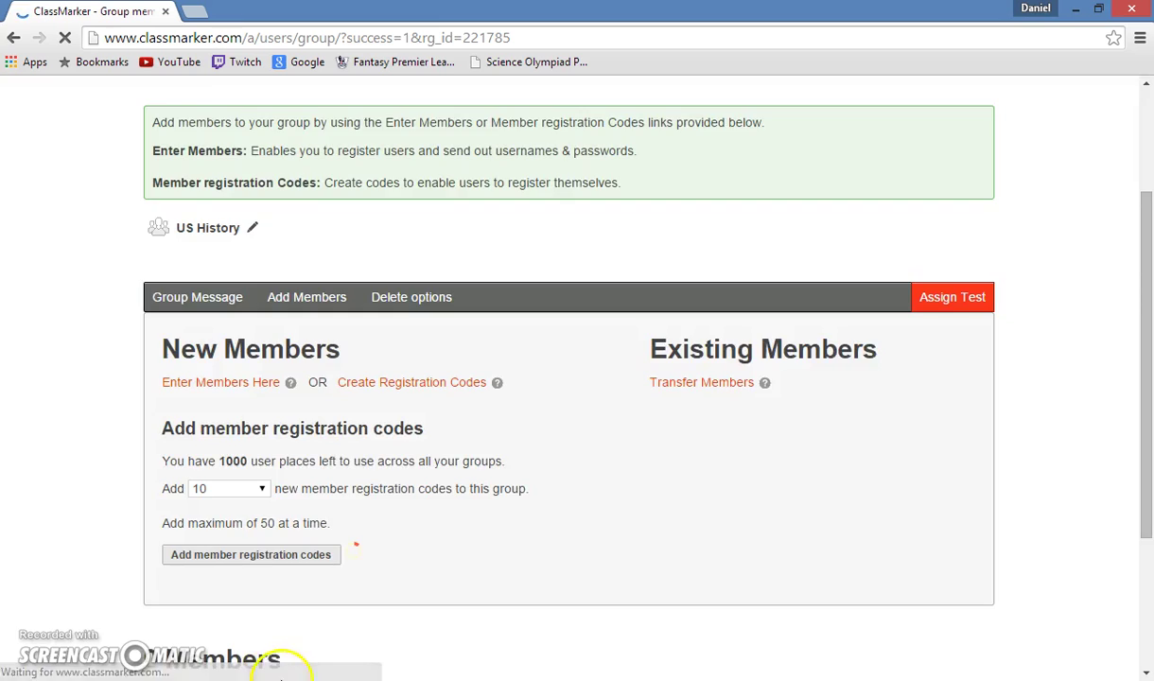
Open the printable registration codes list and select the first code's text.
{"action": "scroll", "coordinate": [312, 511], "scroll_direction": "down", "scroll_amount": 1}
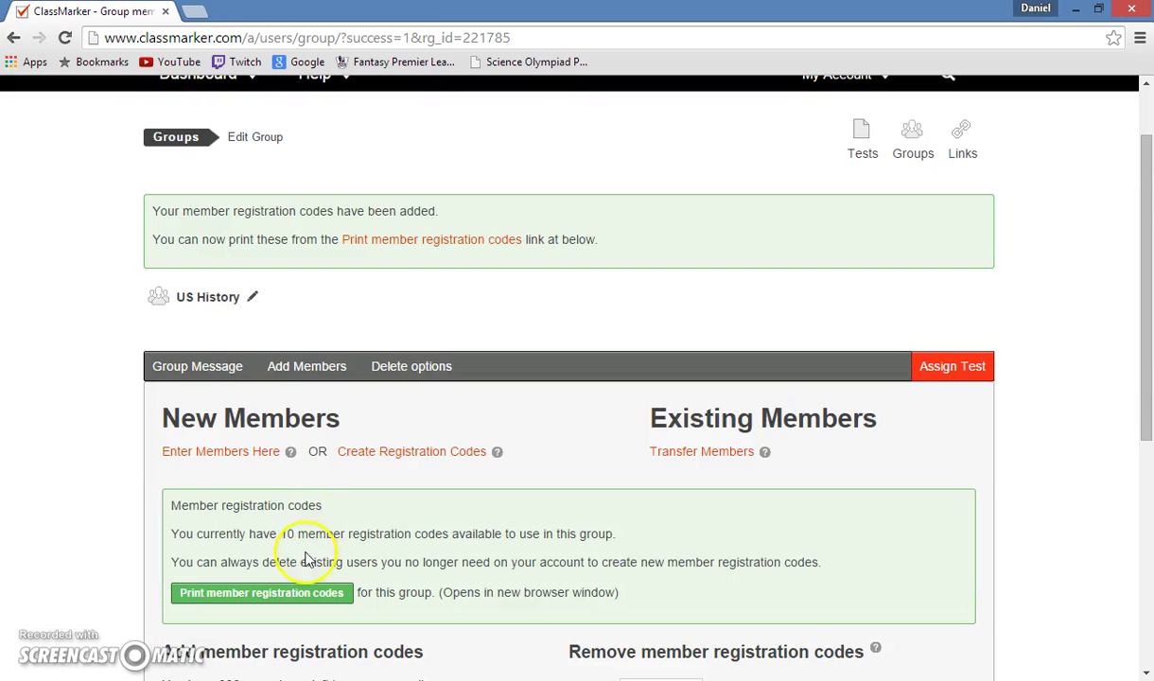
{"action": "left_click", "coordinate": [308, 592]}
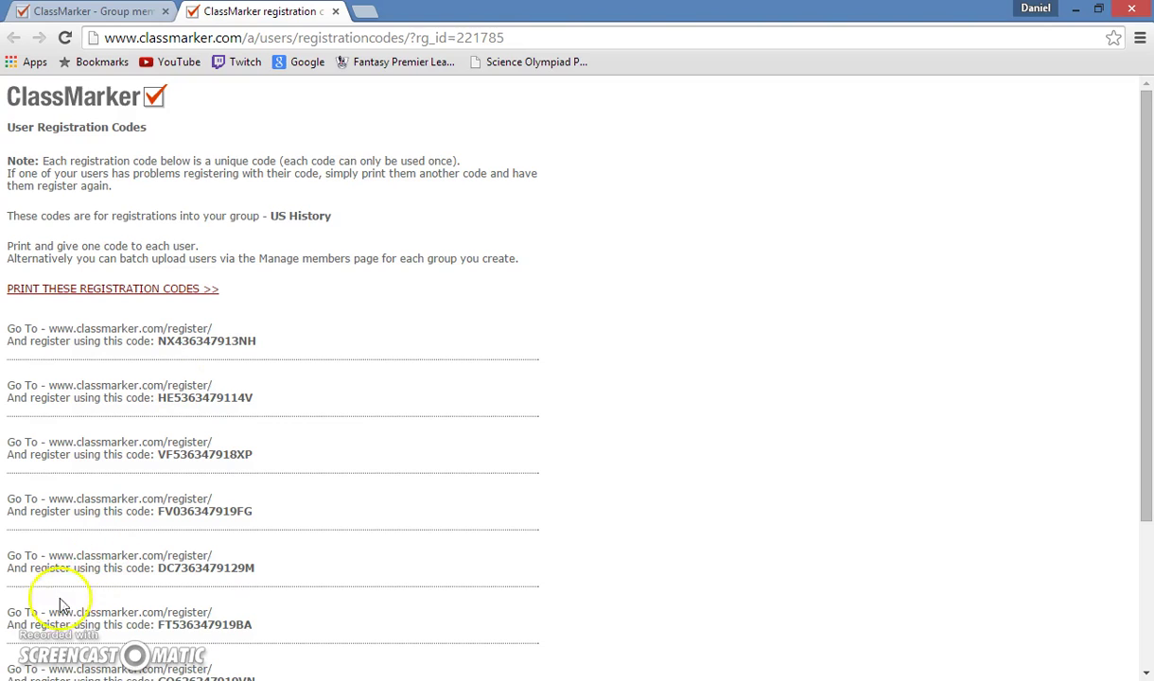
{"action": "left_click_drag", "start_coordinate": [255, 340], "coordinate": [156, 344]}
{"action": "left_click", "coordinate": [247, 384]}
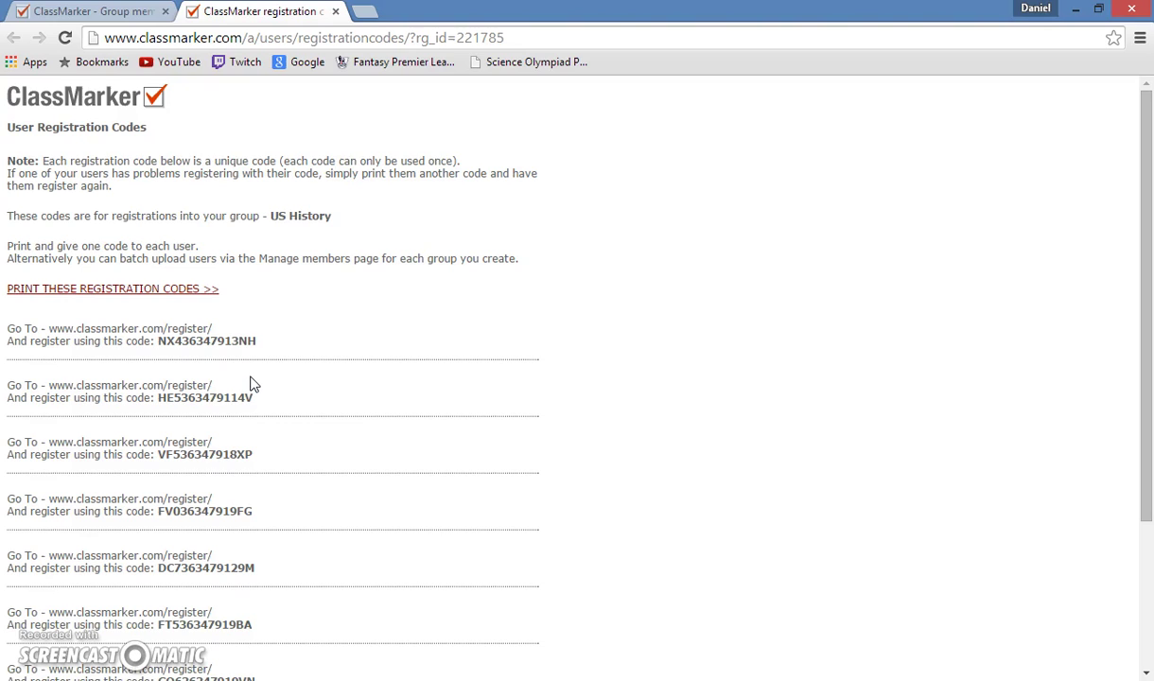
From the Tests list, assign History Chapter 1 to the US History group and continue to Settings.
{"action": "left_click", "coordinate": [92, 11]}
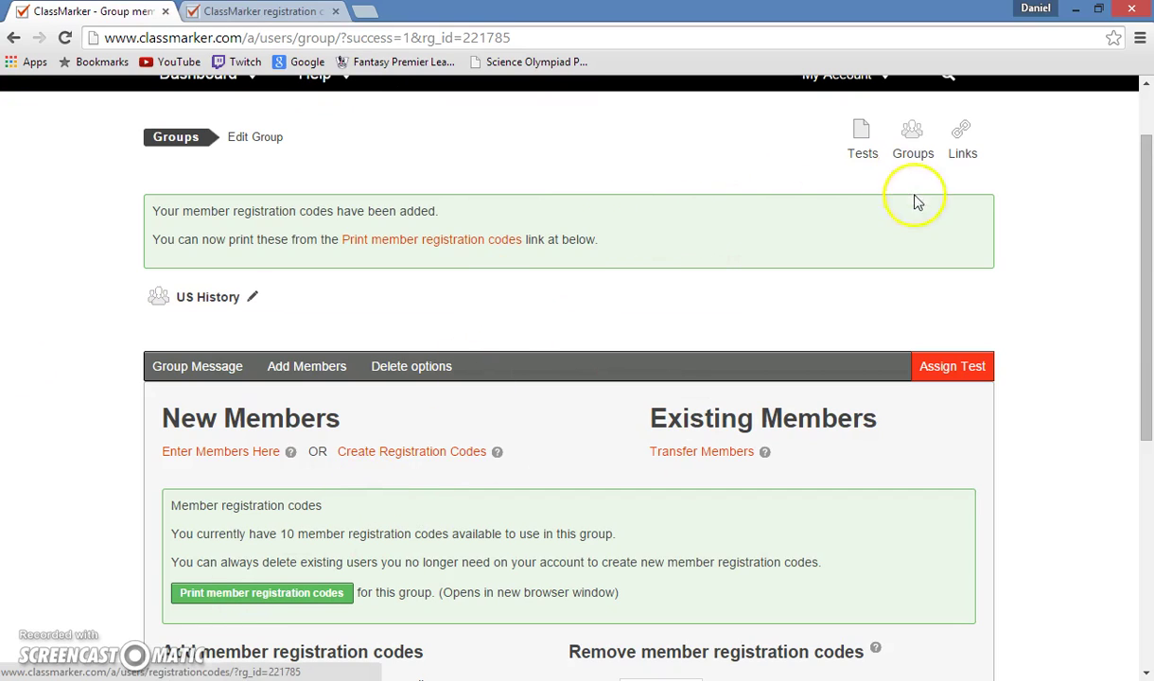
{"action": "left_click", "coordinate": [864, 146]}
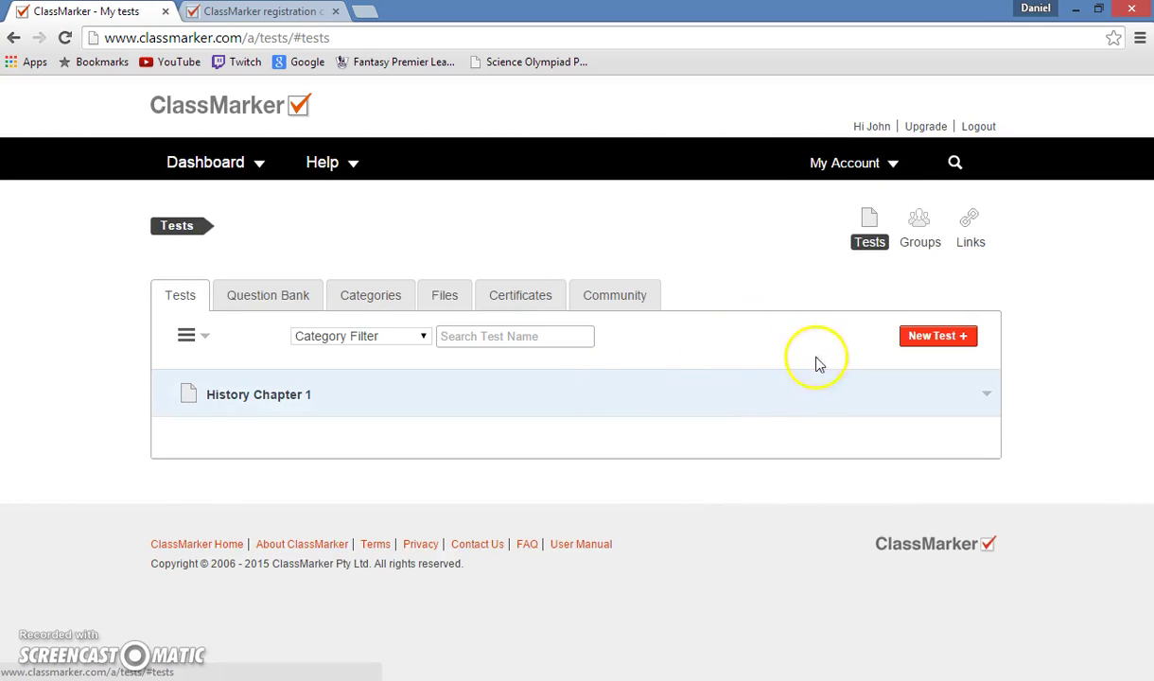
{"action": "left_click", "coordinate": [287, 402]}
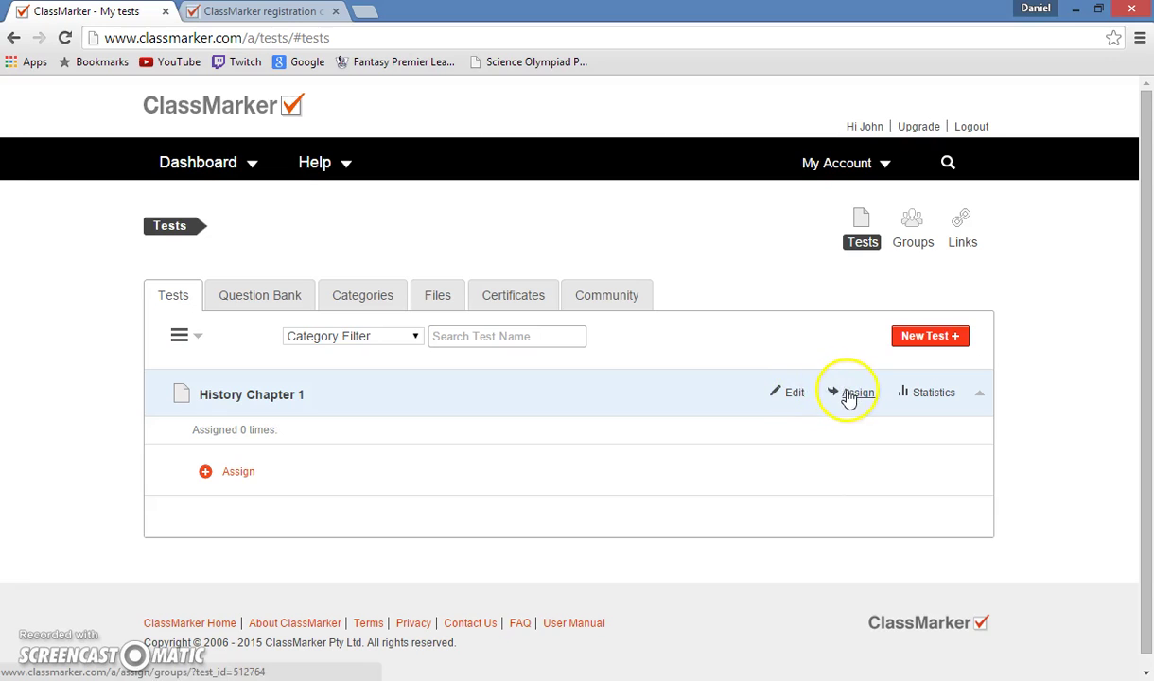
{"action": "left_click", "coordinate": [872, 396]}
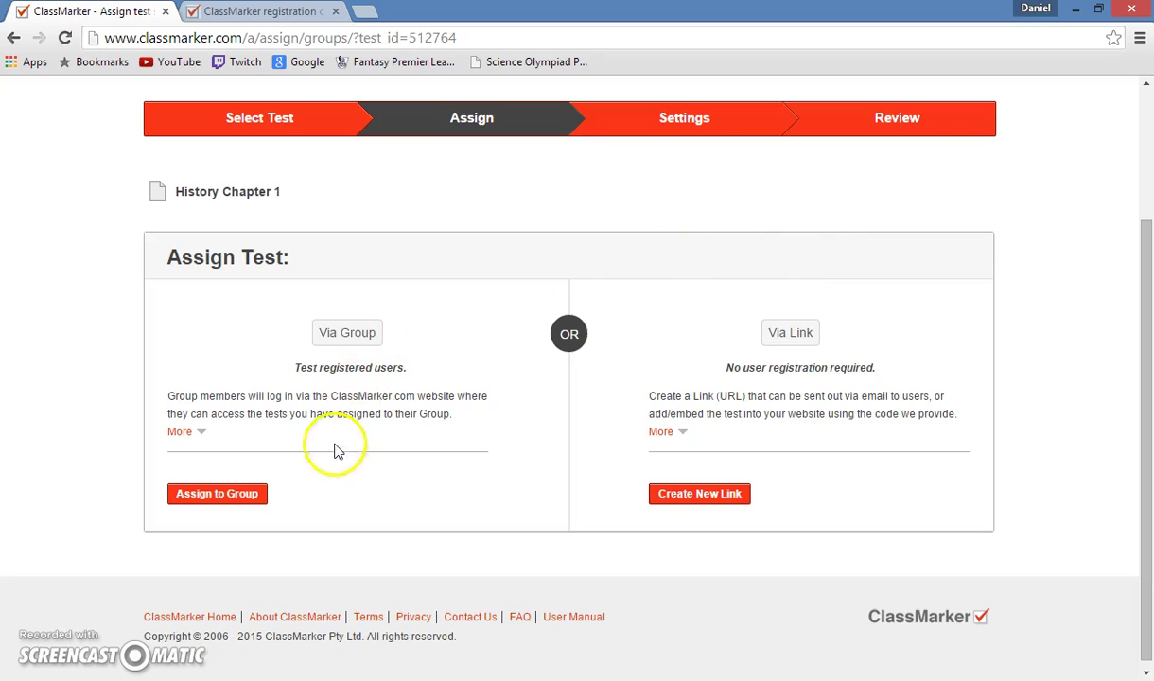
{"action": "left_click", "coordinate": [225, 493]}
{"action": "left_click", "coordinate": [176, 534]}
{"action": "left_click", "coordinate": [187, 570]}
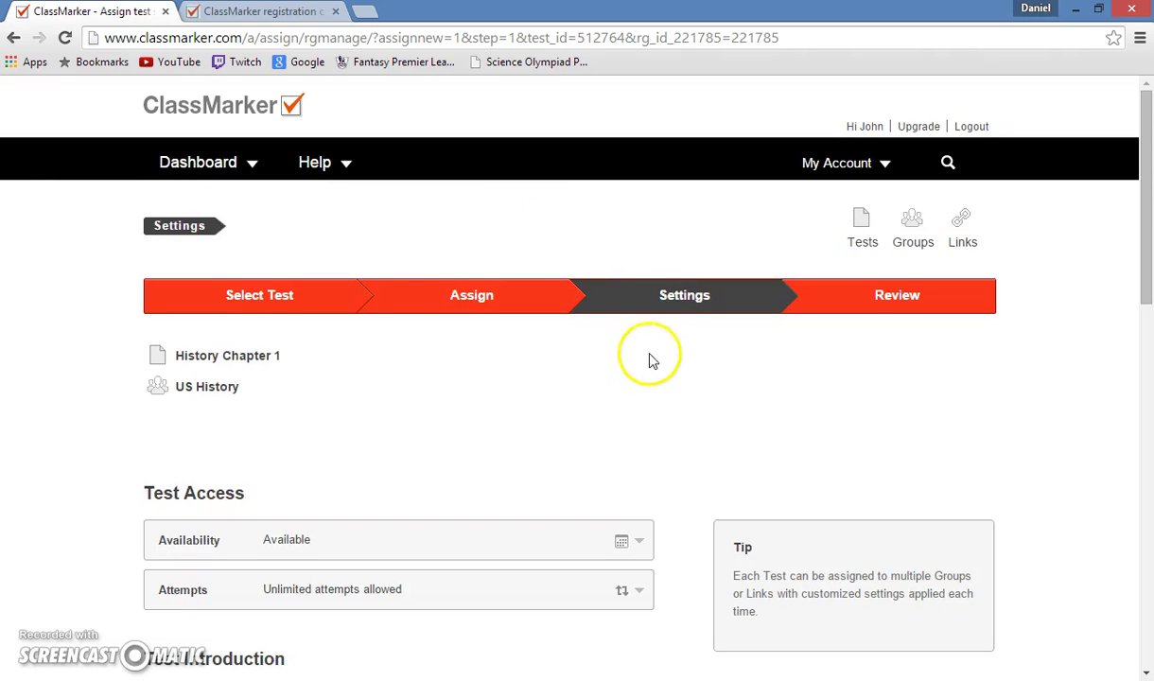
Keep the default settings (Available, unlimited attempts) and confirm the US History assignment.
{"action": "scroll", "coordinate": [643, 397], "scroll_direction": "down", "scroll_amount": 1}
{"action": "scroll", "coordinate": [640, 402], "scroll_direction": "down", "scroll_amount": 2}
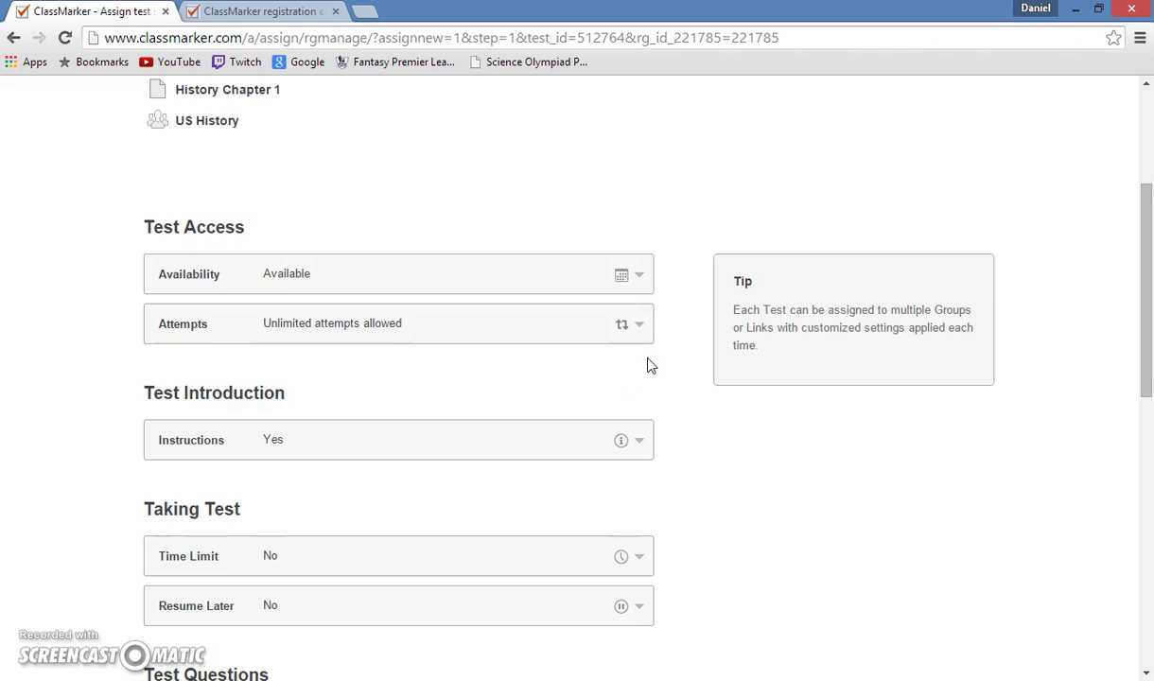
{"action": "double_click", "coordinate": [626, 276]}
{"action": "scroll", "coordinate": [619, 356], "scroll_direction": "down", "scroll_amount": 2}
{"action": "scroll", "coordinate": [511, 445], "scroll_direction": "down", "scroll_amount": 1}
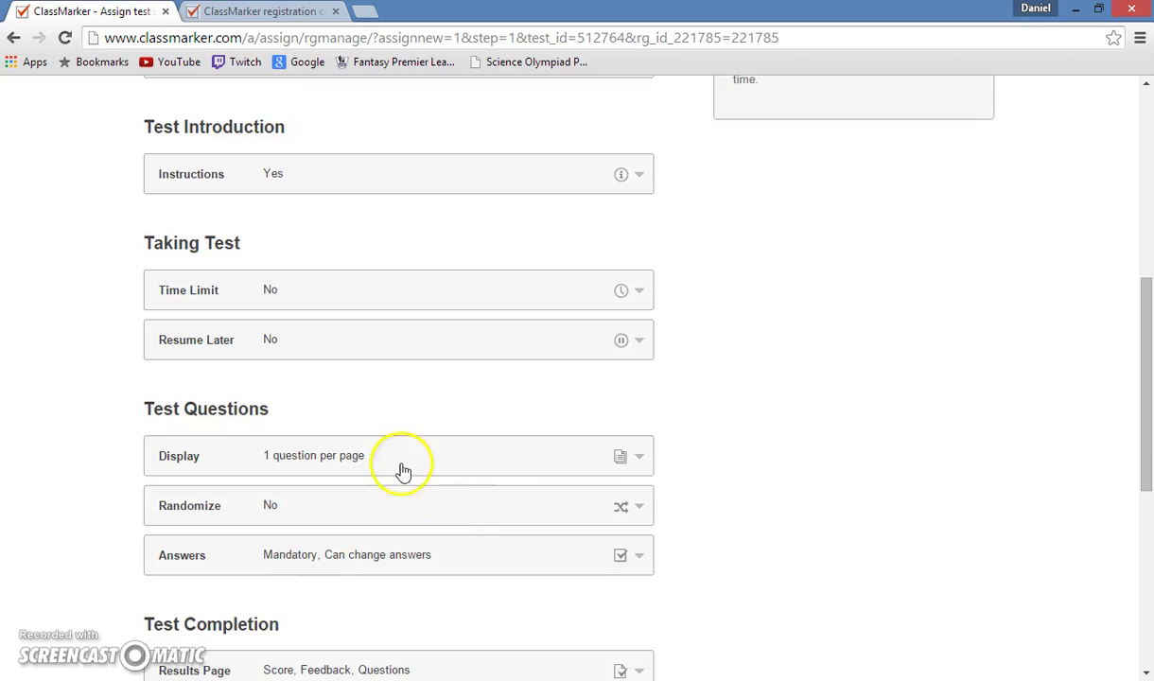
{"action": "scroll", "coordinate": [378, 510], "scroll_direction": "down", "scroll_amount": 2}
{"action": "scroll", "coordinate": [364, 536], "scroll_direction": "down", "scroll_amount": 3}
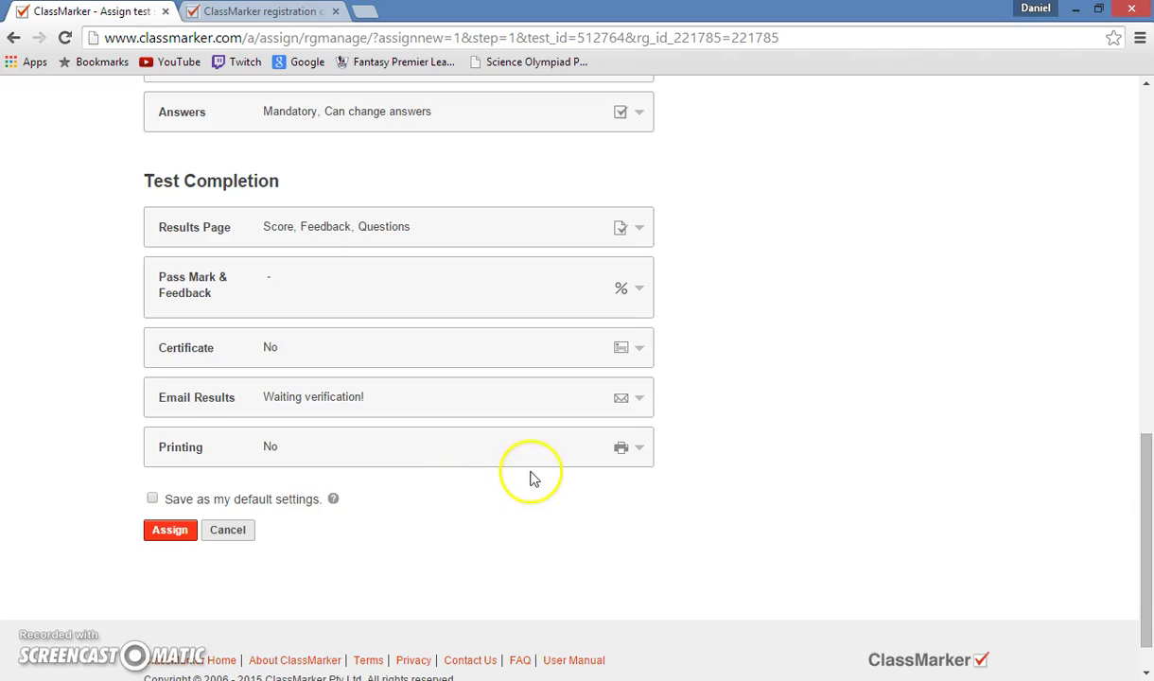
{"action": "left_click", "coordinate": [171, 532]}
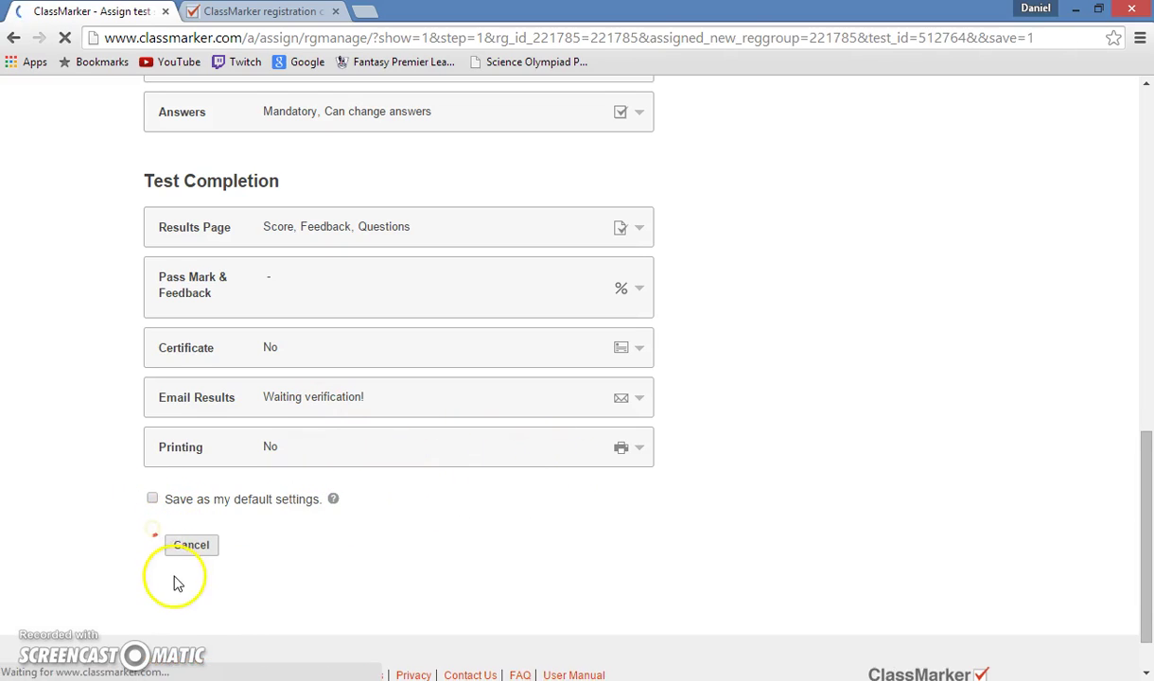
{"action": "scroll", "coordinate": [300, 562], "scroll_direction": "down", "scroll_amount": 1}
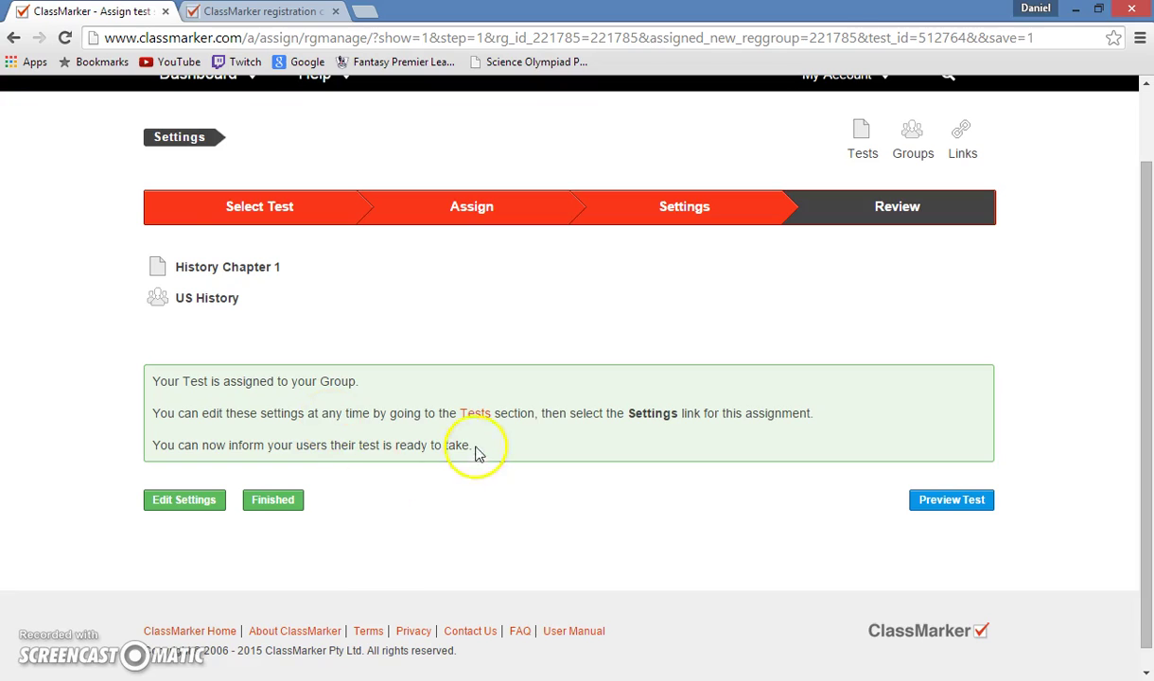
{"action": "scroll", "coordinate": [651, 156], "scroll_direction": "up", "scroll_amount": 1}
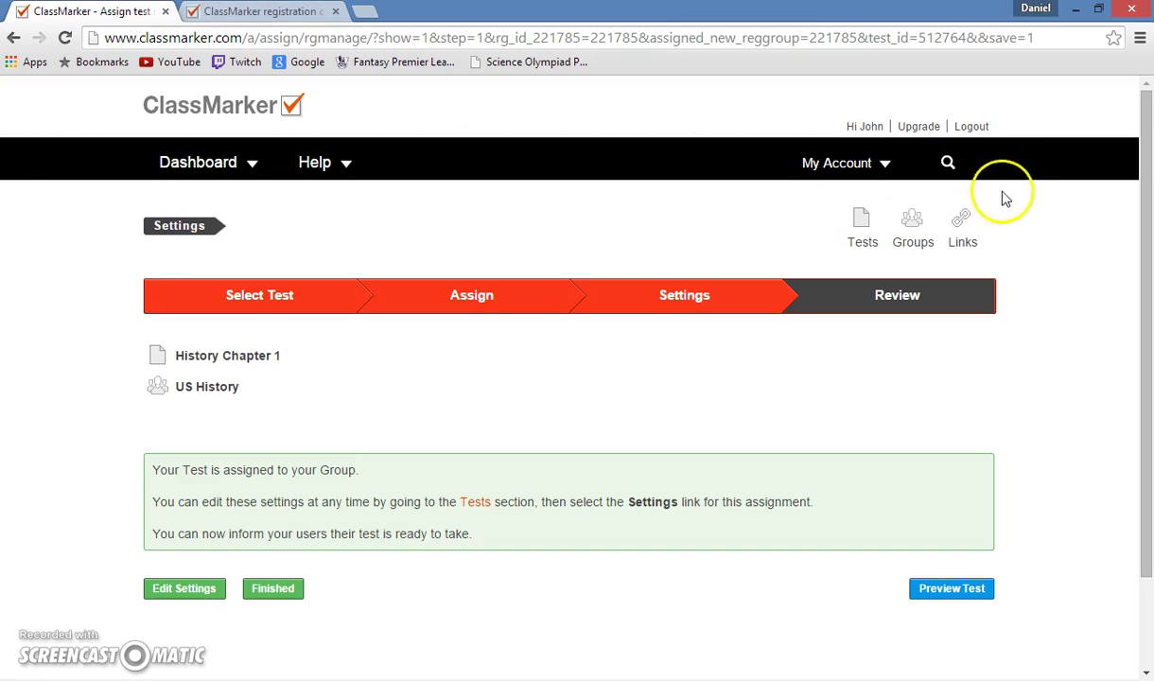
Log out of the teacher account and return to the ClassMarker homepage login form.
{"action": "left_click", "coordinate": [972, 126]}
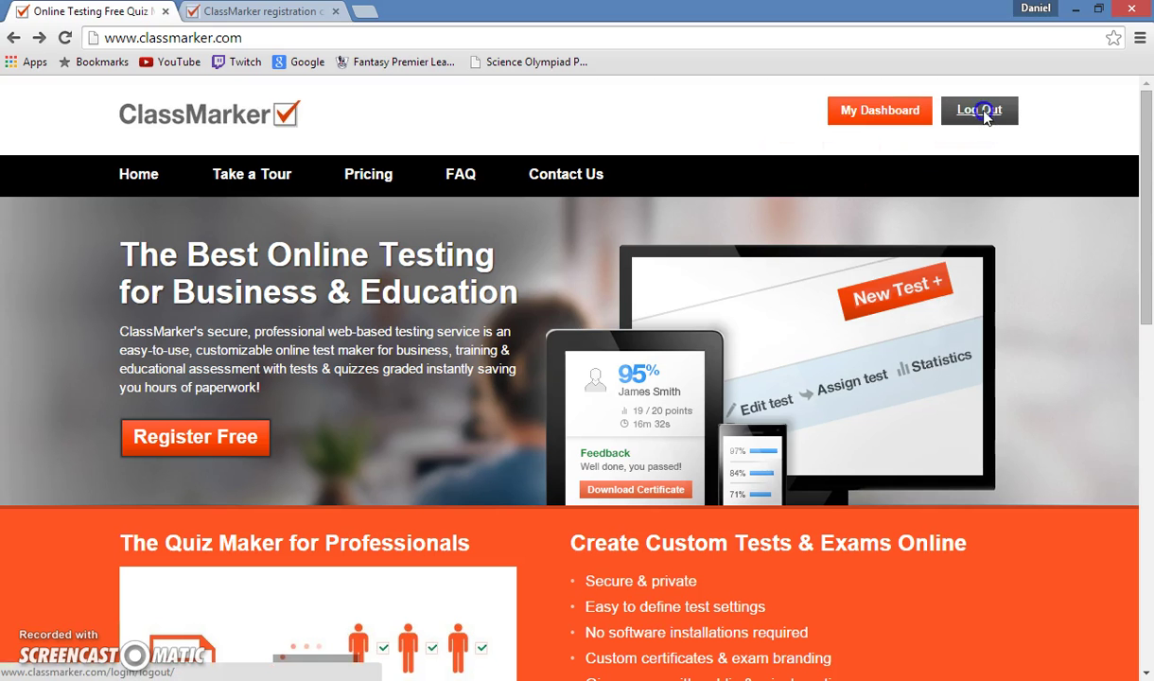
{"action": "left_click", "coordinate": [983, 111]}
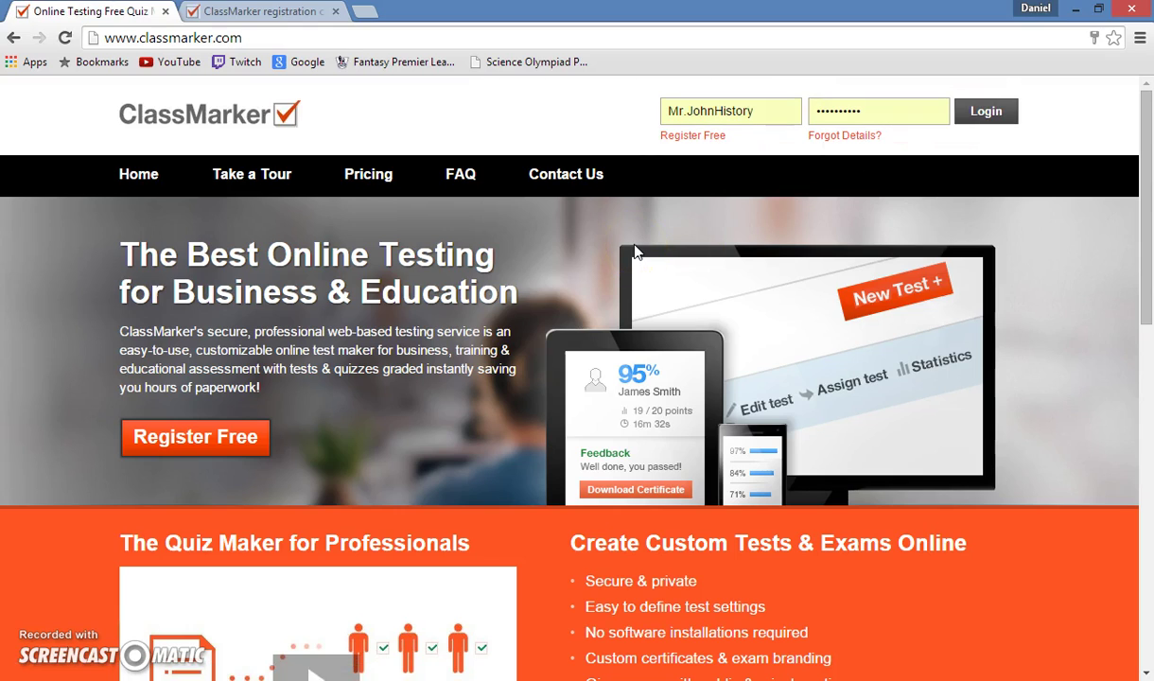
{"action": "left_click", "coordinate": [848, 106]}
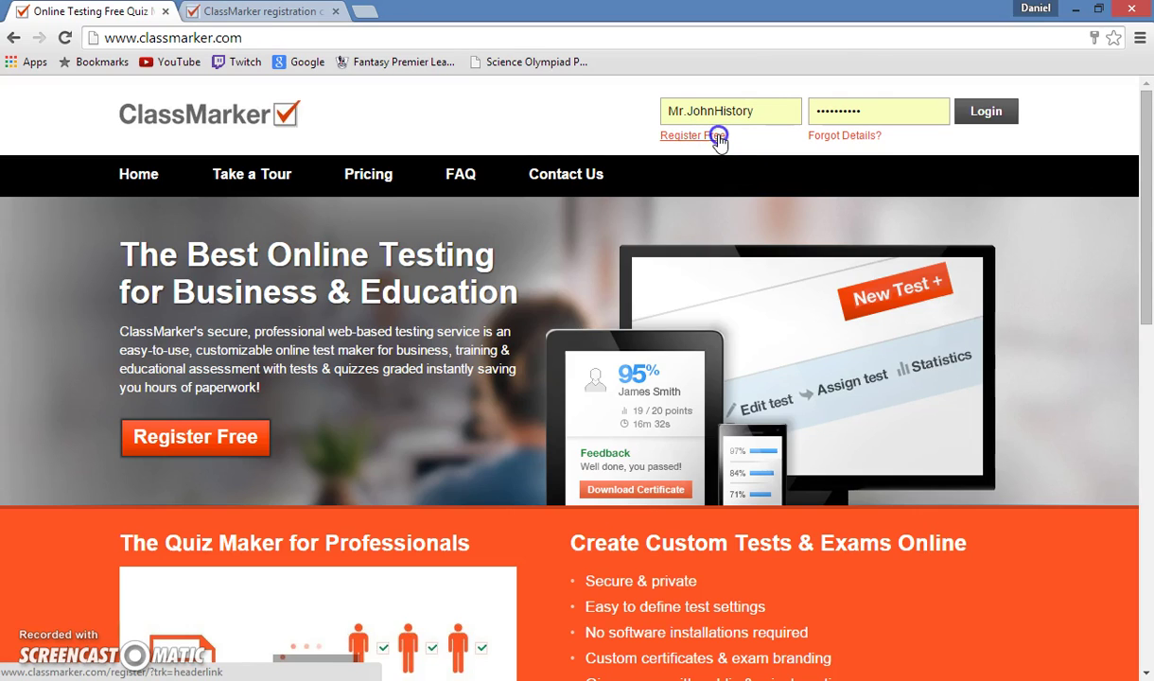
Start a free test-taker registration and paste in the group's registration code.
{"action": "left_click", "coordinate": [717, 137]}
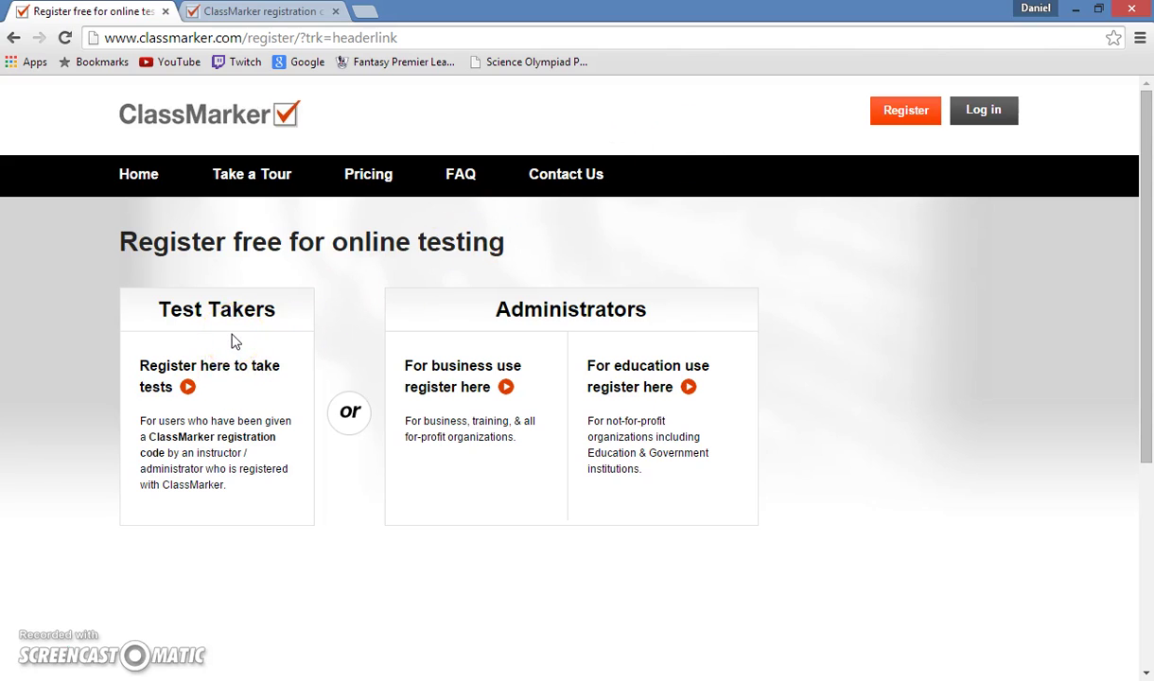
{"action": "left_click", "coordinate": [191, 382]}
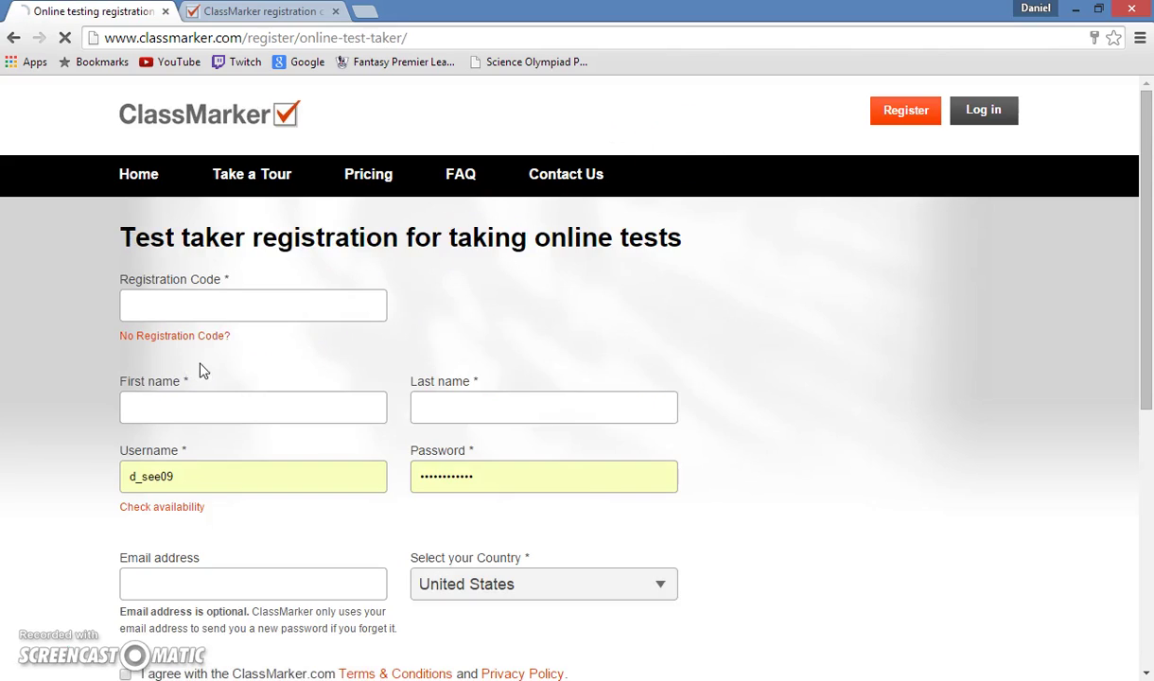
{"action": "left_click", "coordinate": [209, 317]}
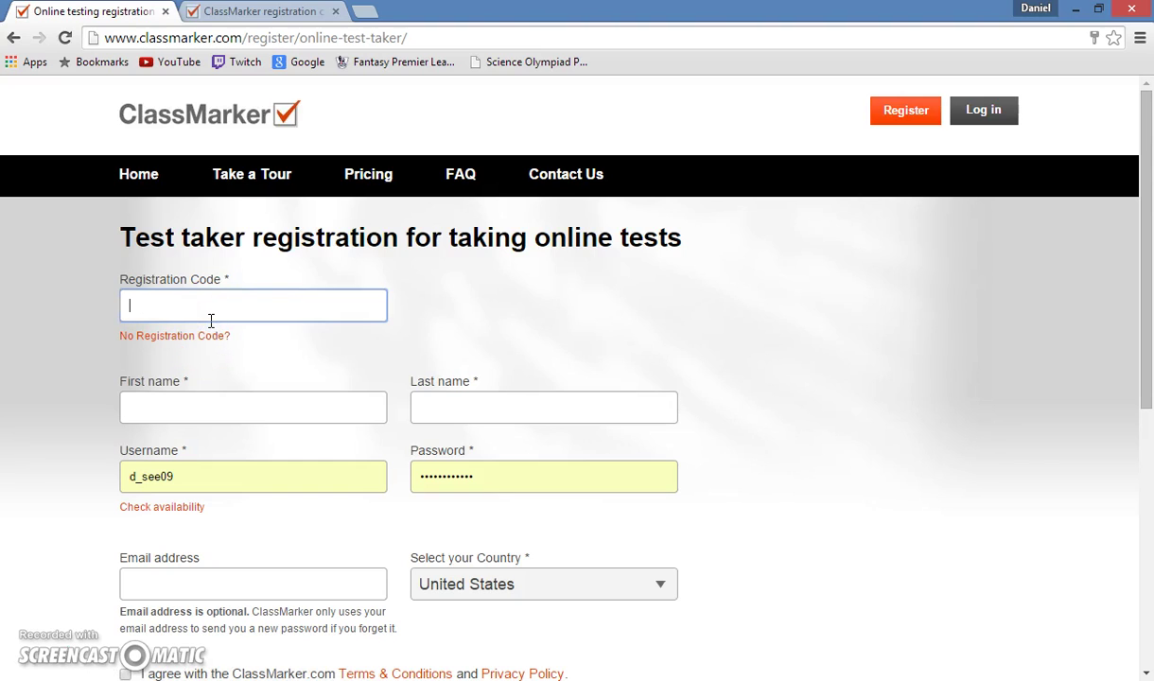
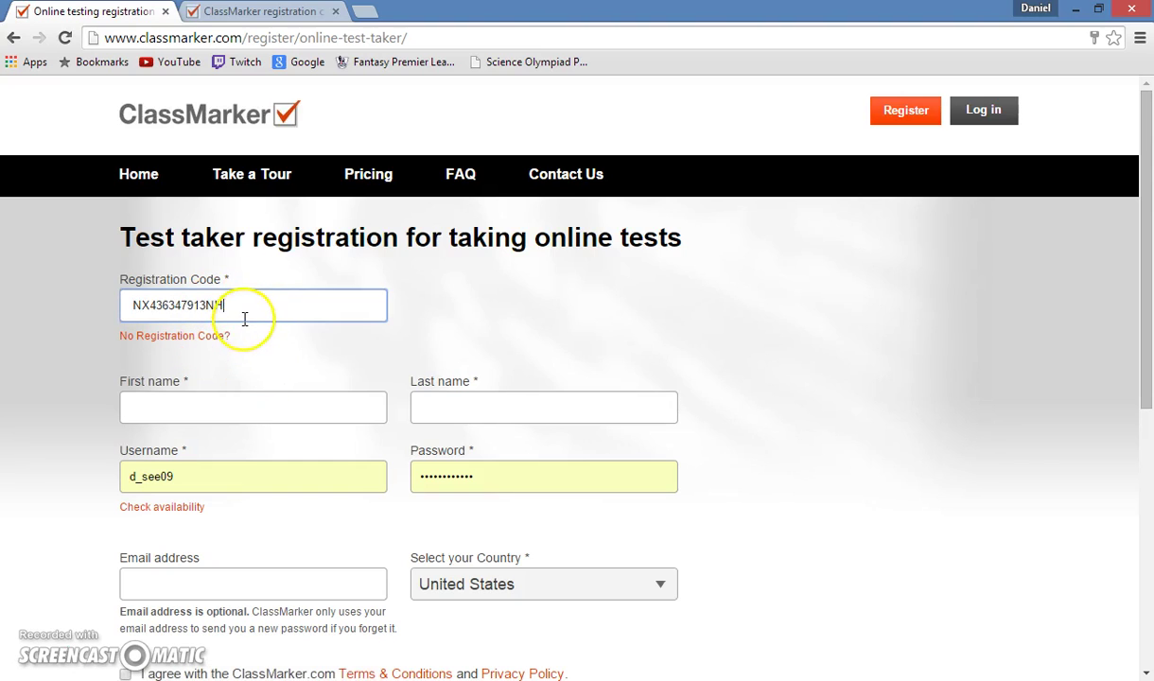
Enter the student's name, username and generated password, accept the terms, and register.
{"action": "left_click", "coordinate": [242, 405]}
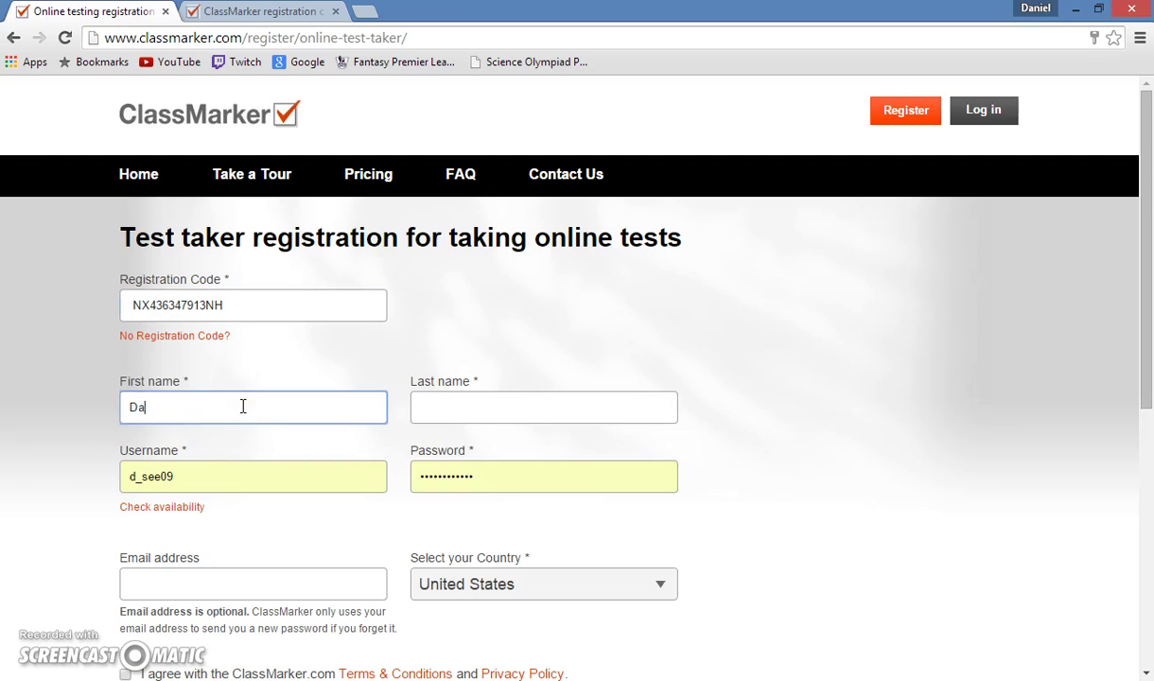
{"action": "left_click", "coordinate": [476, 413]}
{"action": "type", "text": "See"}
{"action": "left_click", "coordinate": [228, 472]}
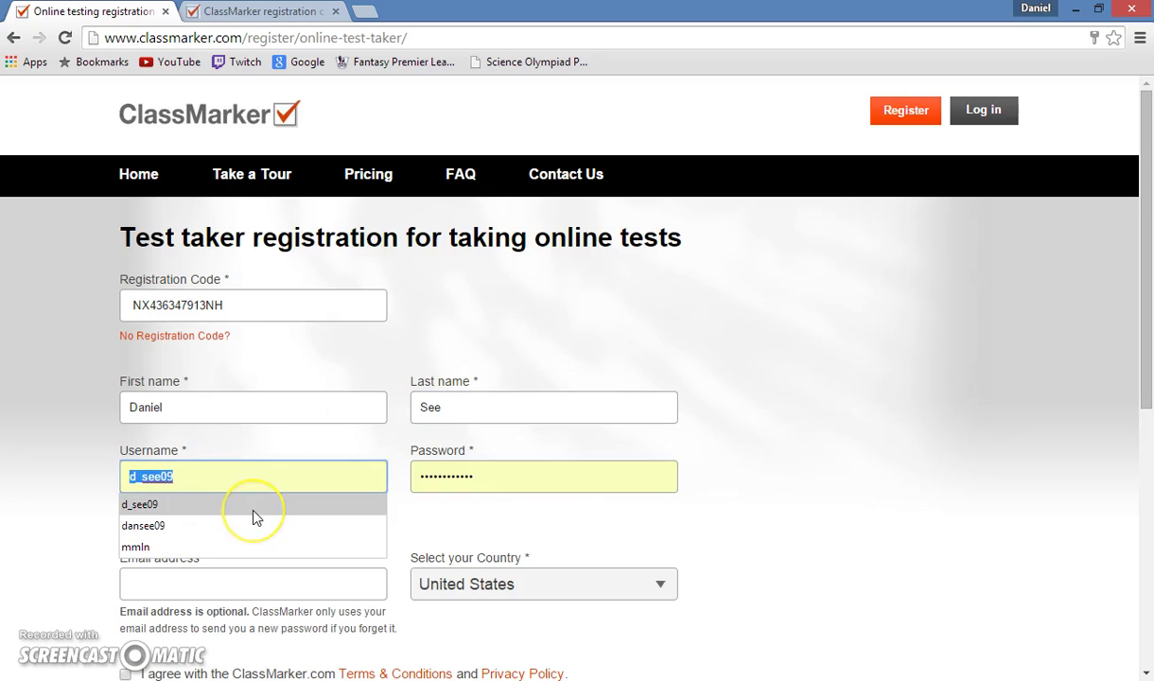
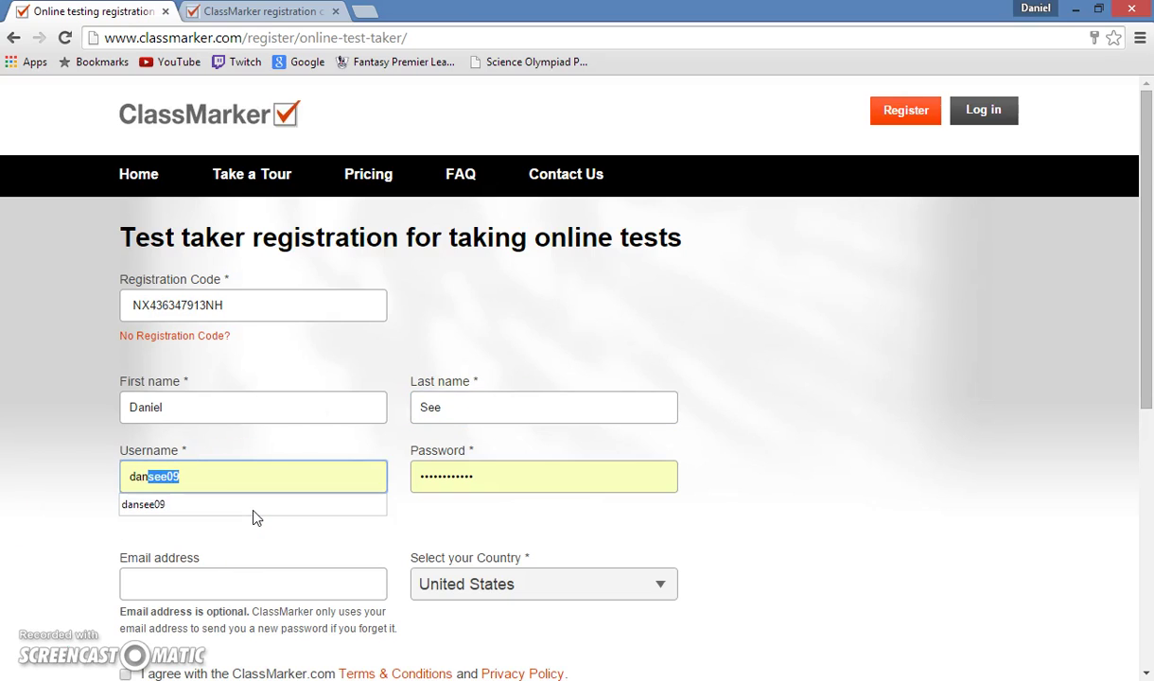
{"action": "left_click", "coordinate": [502, 483]}
{"action": "left_click", "coordinate": [505, 520]}
{"action": "left_click", "coordinate": [296, 584]}
{"action": "scroll", "coordinate": [296, 470], "scroll_direction": "down", "scroll_amount": 2}
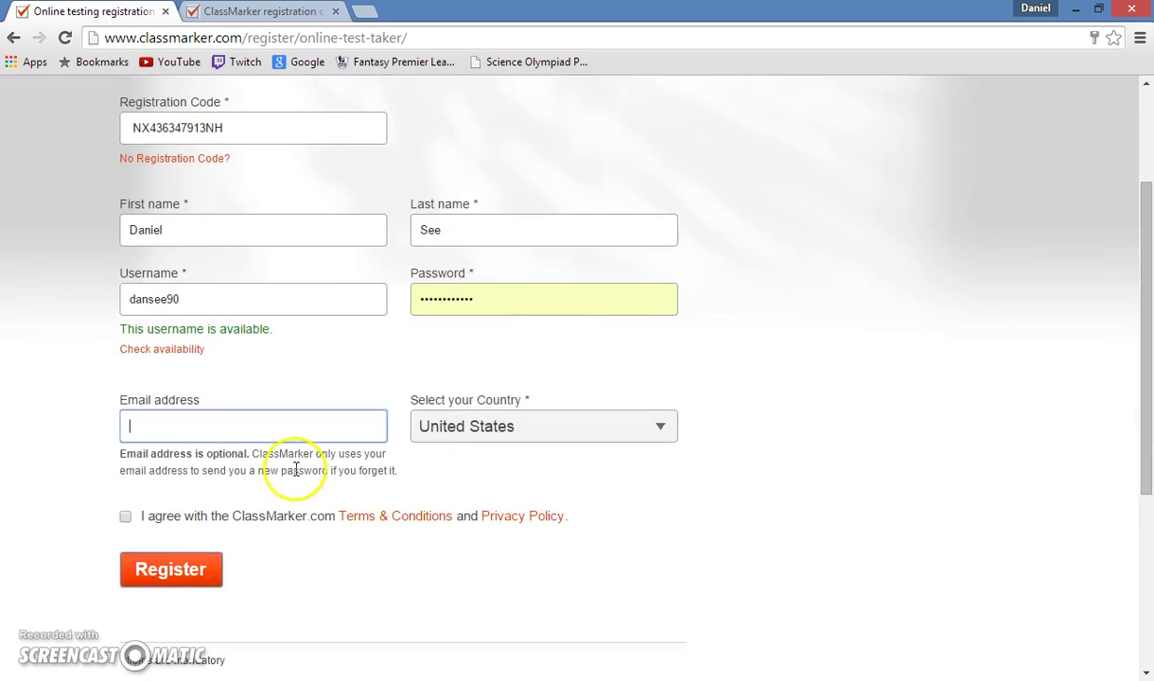
{"action": "left_click", "coordinate": [137, 566]}
Log in as the new student using the saved username and autofilled password.
{"action": "left_click", "coordinate": [739, 113]}
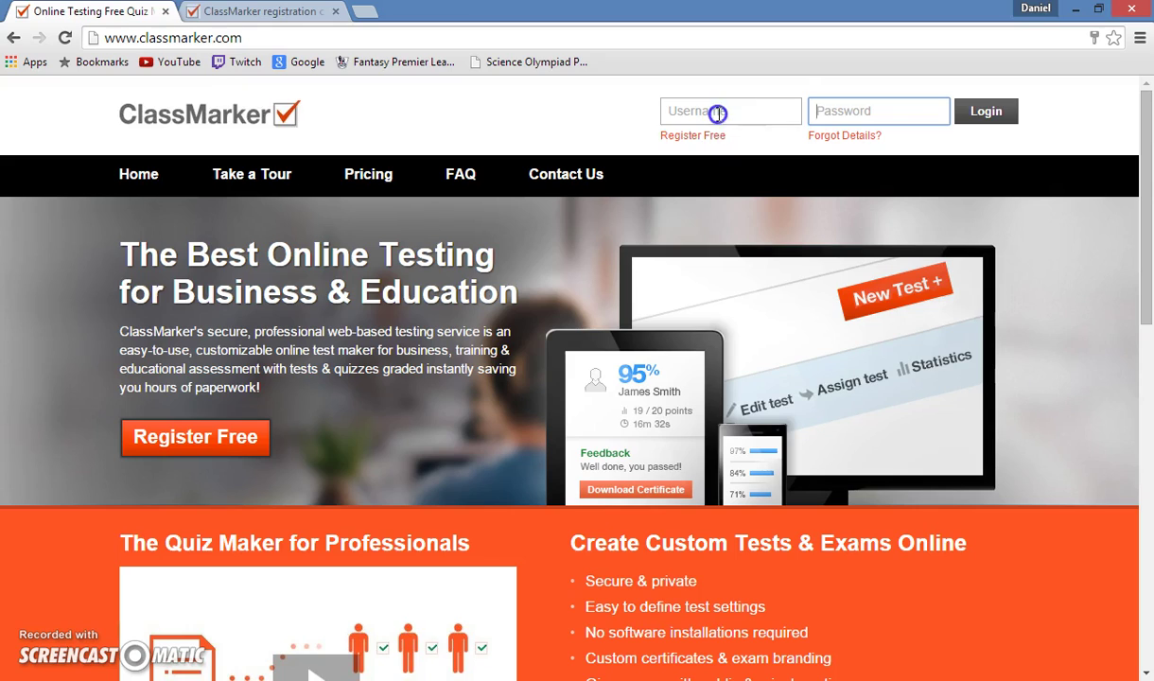
{"action": "left_click", "coordinate": [719, 113]}
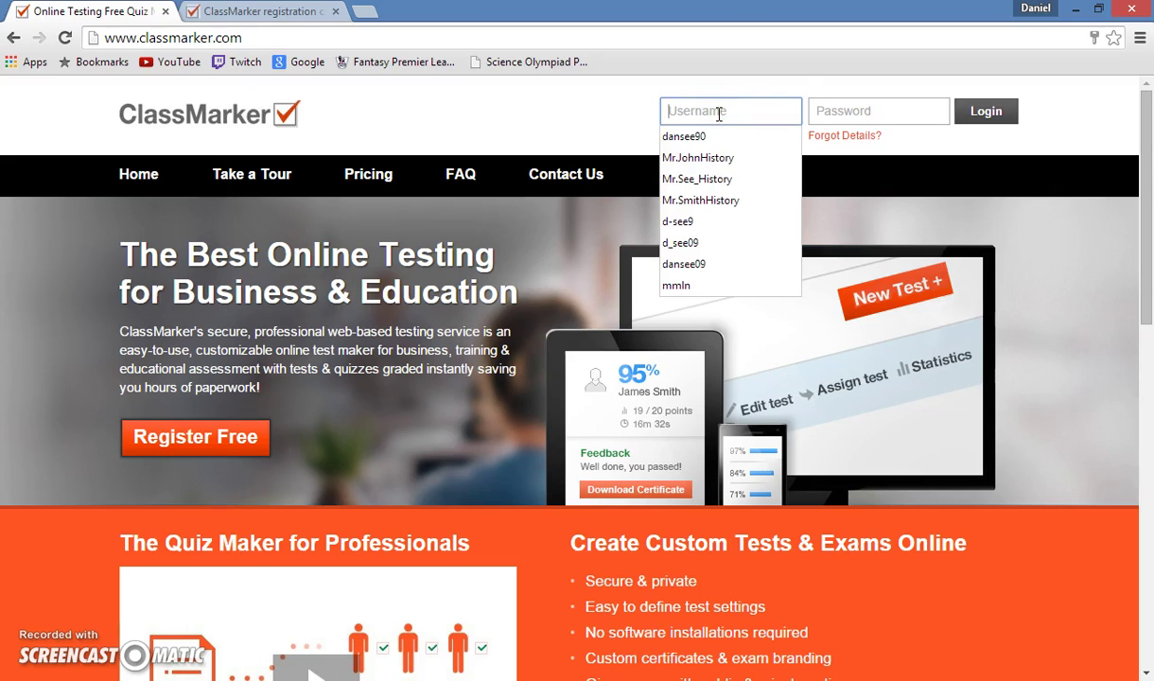
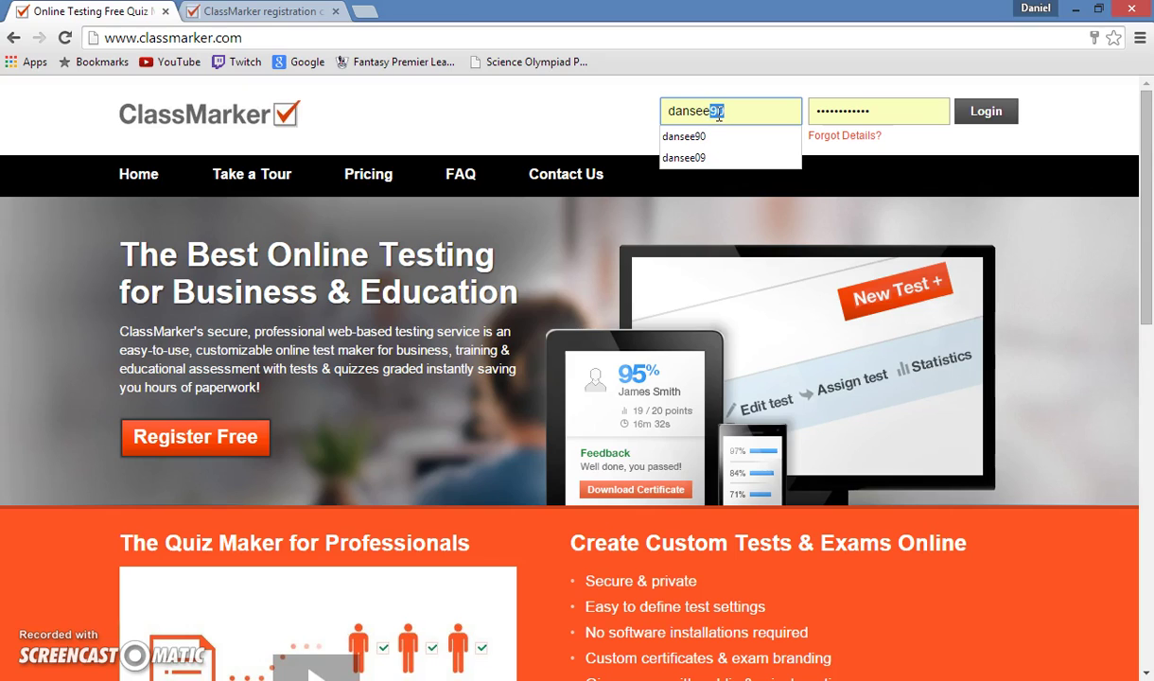
{"action": "left_click", "coordinate": [696, 136]}
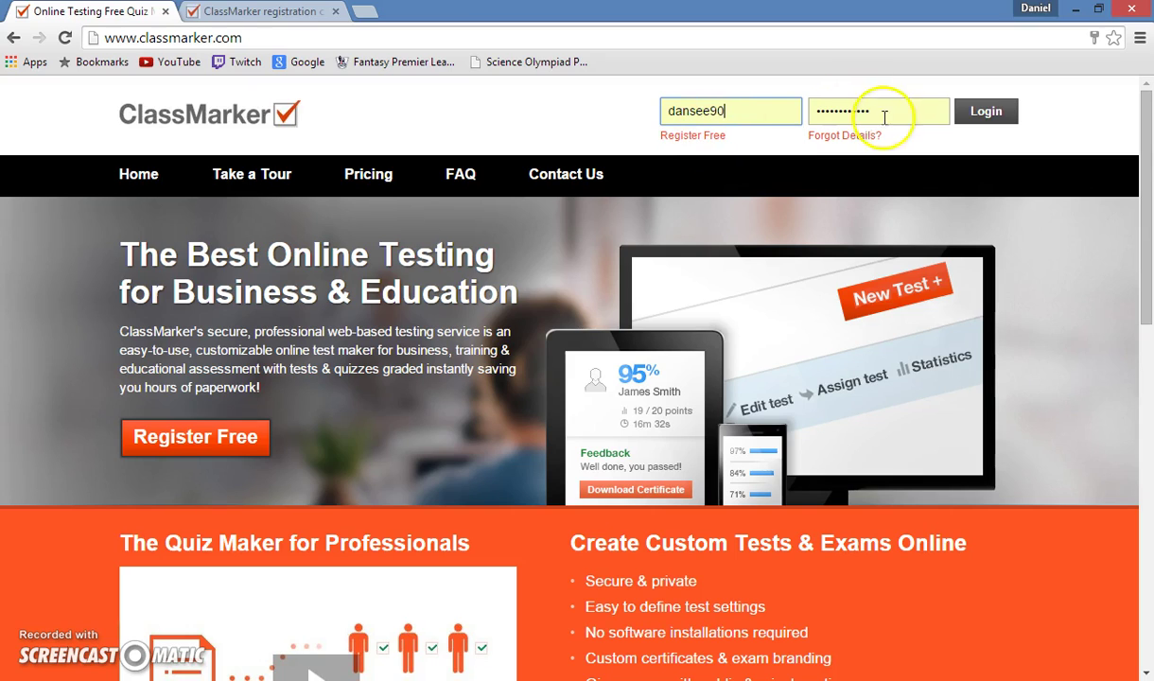
{"action": "left_click", "coordinate": [983, 112]}
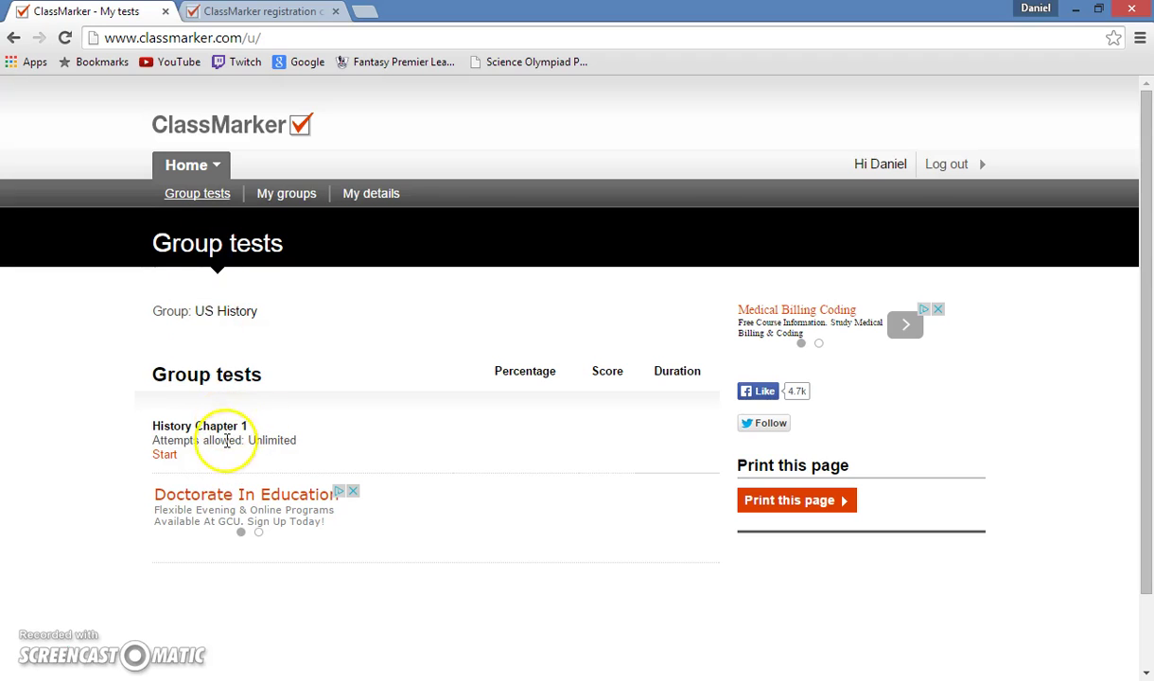
Start History Chapter 1, answer B) Washington, and submit for a 1/1, 100% result.
{"action": "left_click", "coordinate": [170, 453]}
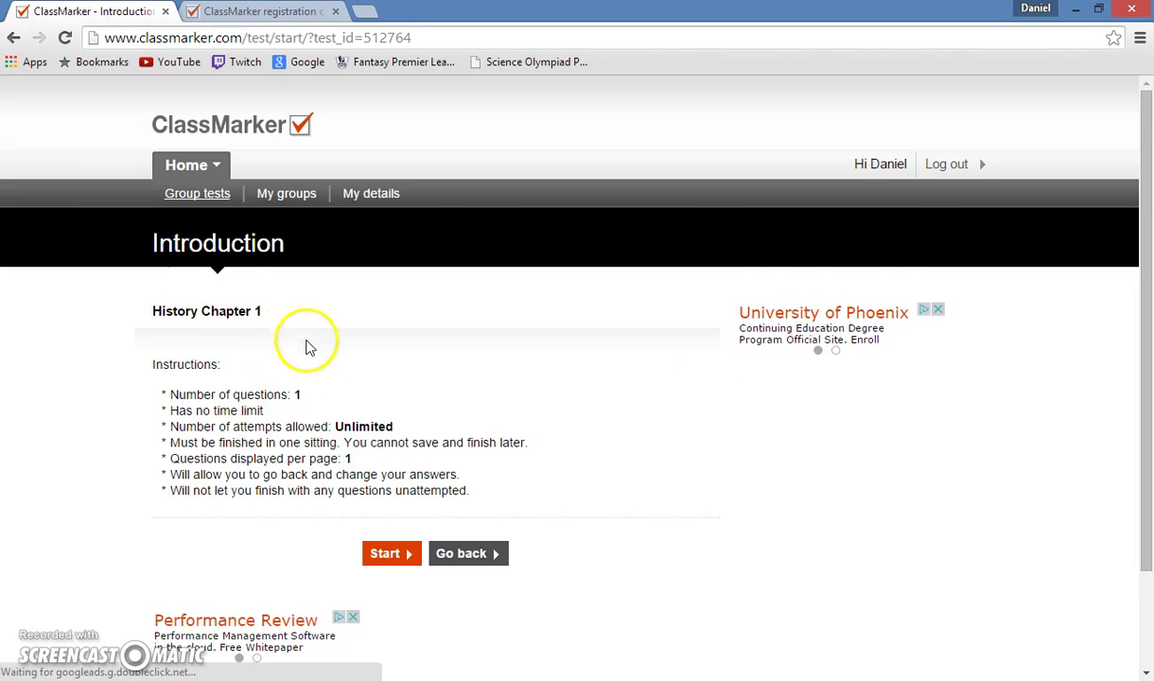
{"action": "scroll", "coordinate": [256, 401], "scroll_direction": "down", "scroll_amount": 2}
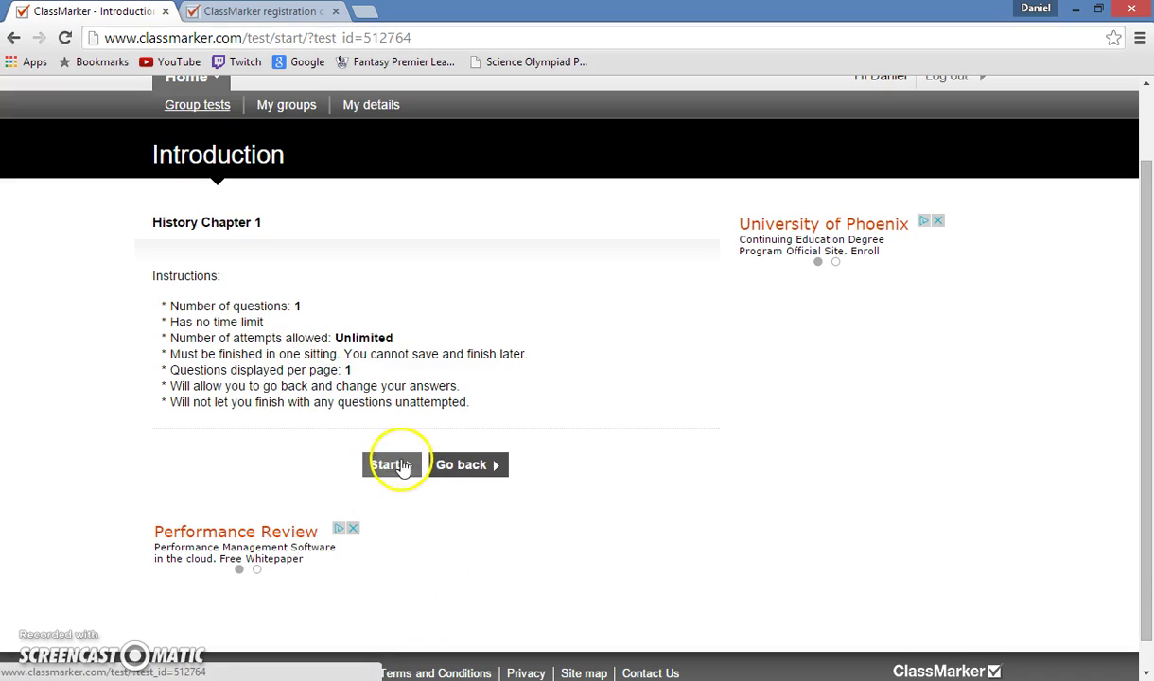
{"action": "left_click", "coordinate": [387, 464]}
{"action": "scroll", "coordinate": [404, 468], "scroll_direction": "down", "scroll_amount": 3}
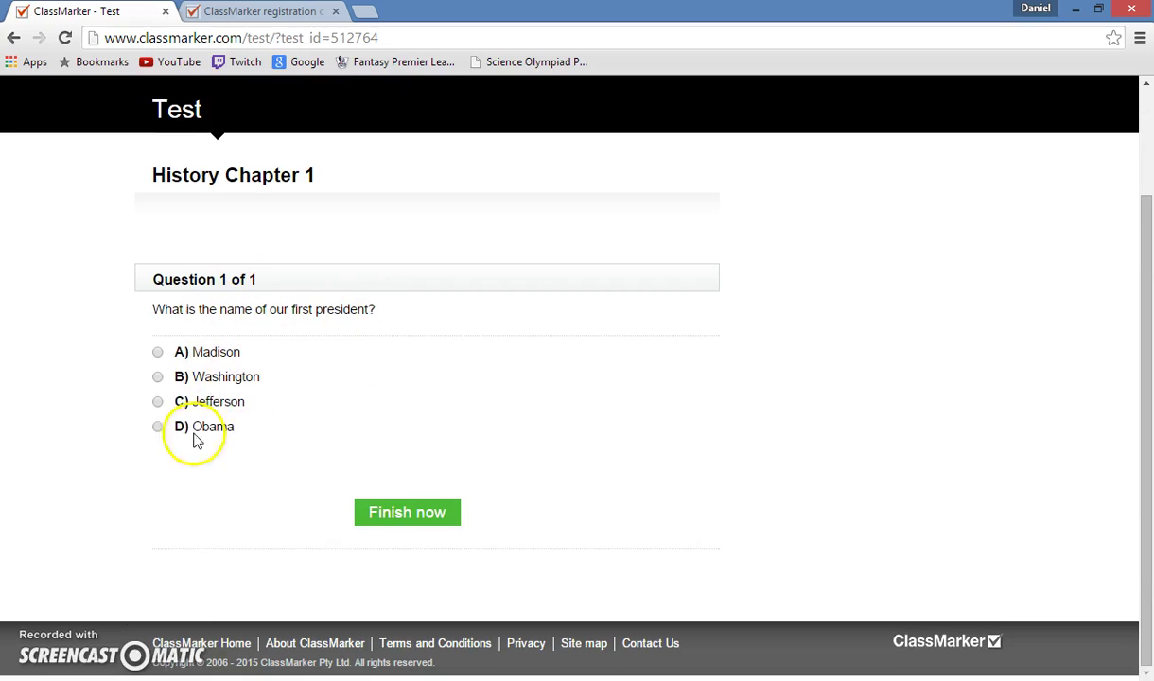
{"action": "left_click", "coordinate": [159, 378]}
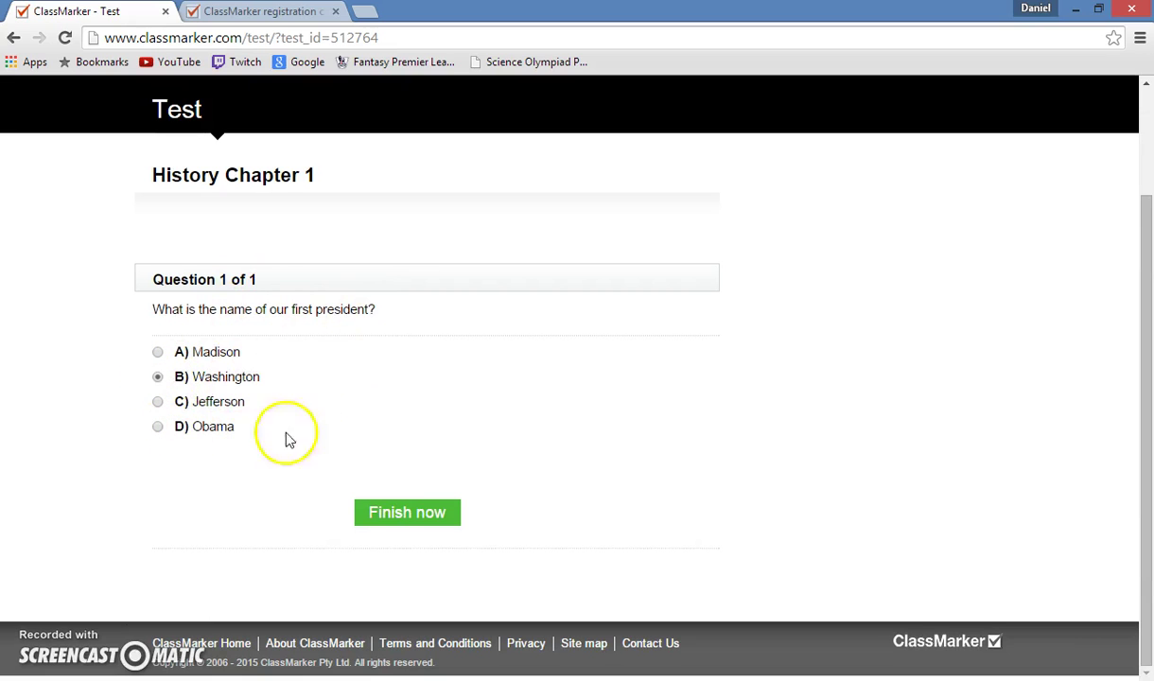
{"action": "left_click", "coordinate": [385, 515]}
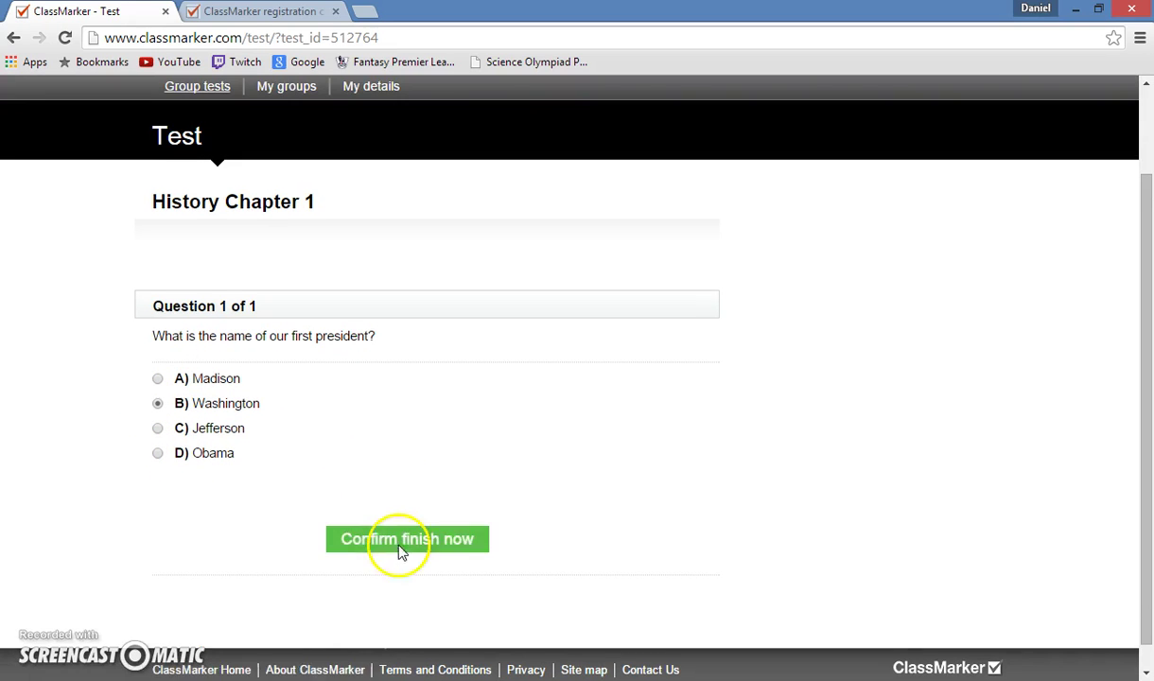
{"action": "left_click", "coordinate": [402, 541]}
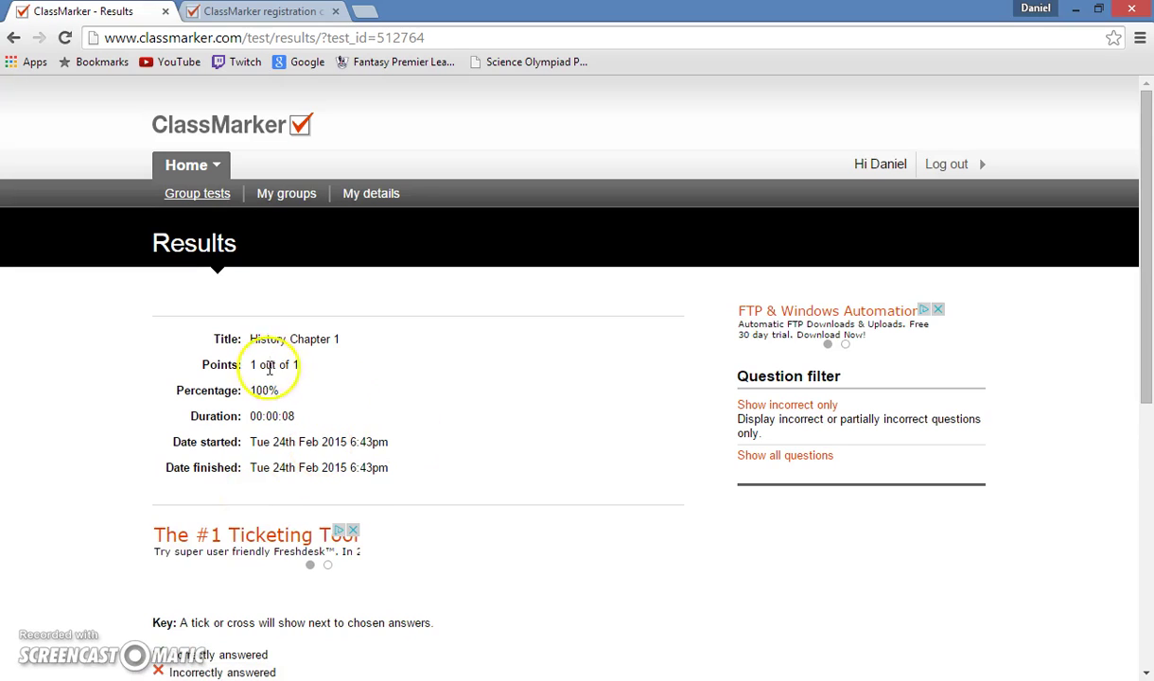
Highlight the 1 out of 1 Points value on the Results page.
{"action": "left_click_drag", "start_coordinate": [297, 365], "coordinate": [284, 367]}
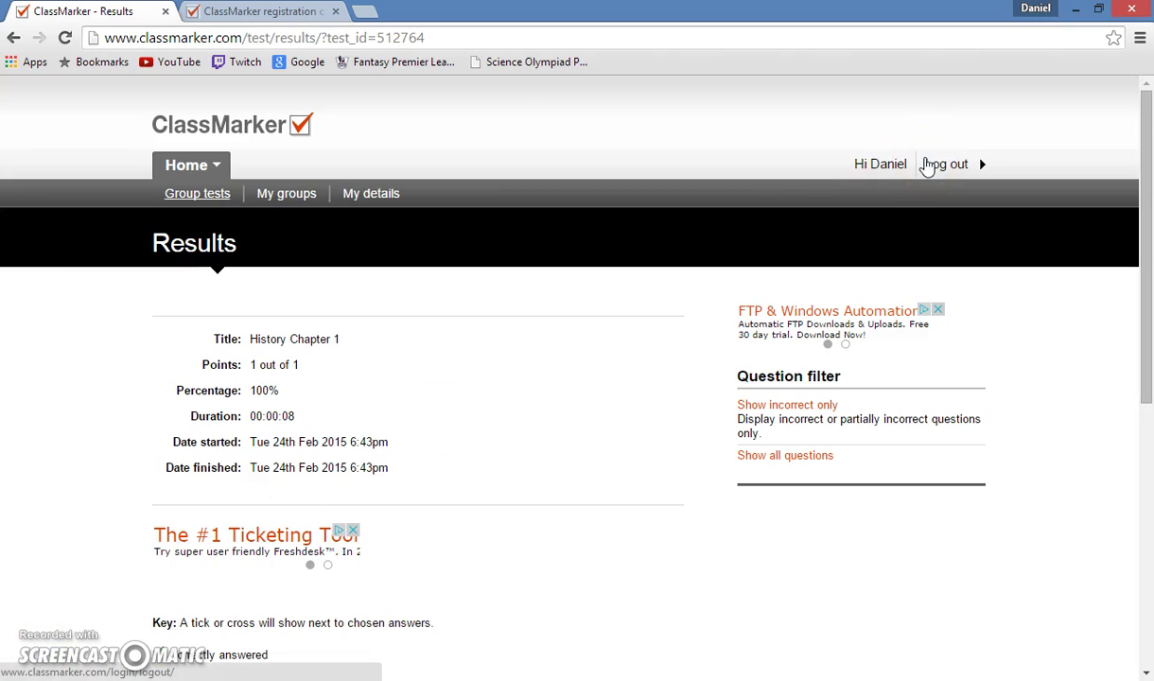
Log out of the student account and sign back in with the teacher's saved username.
{"action": "left_click", "coordinate": [936, 166]}
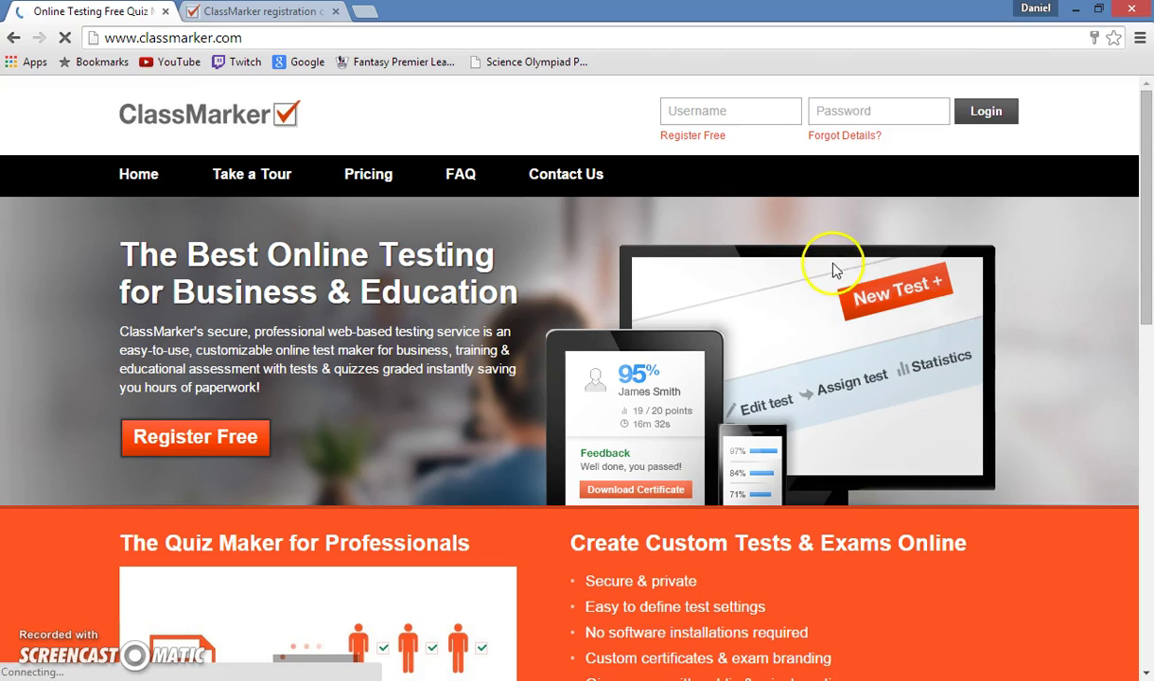
{"action": "left_click", "coordinate": [695, 116]}
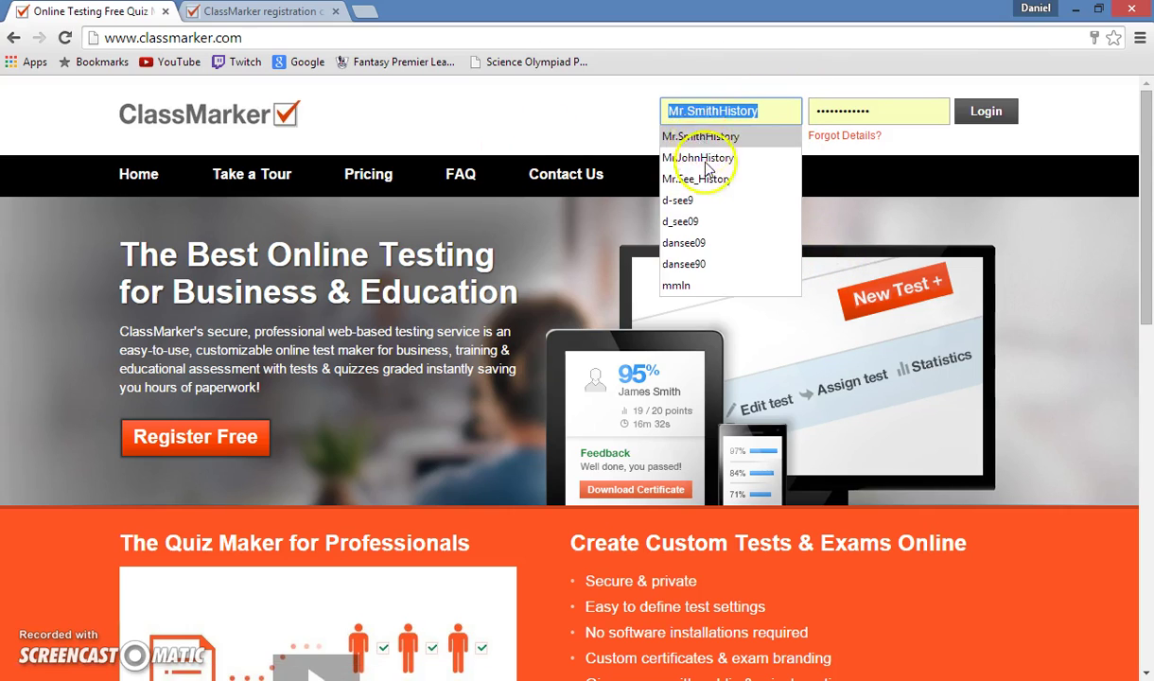
{"action": "left_click", "coordinate": [712, 159]}
{"action": "left_click", "coordinate": [978, 112]}
{"action": "left_click", "coordinate": [835, 103]}
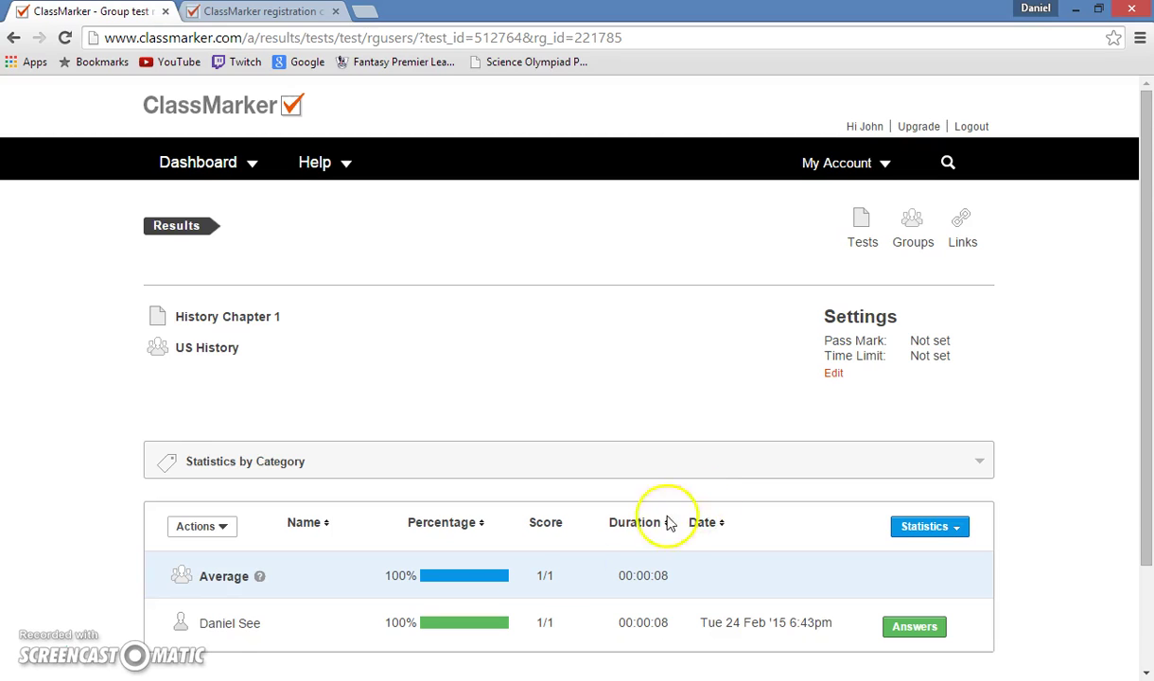
{"action": "scroll", "coordinate": [638, 536], "scroll_direction": "down", "scroll_amount": 1}
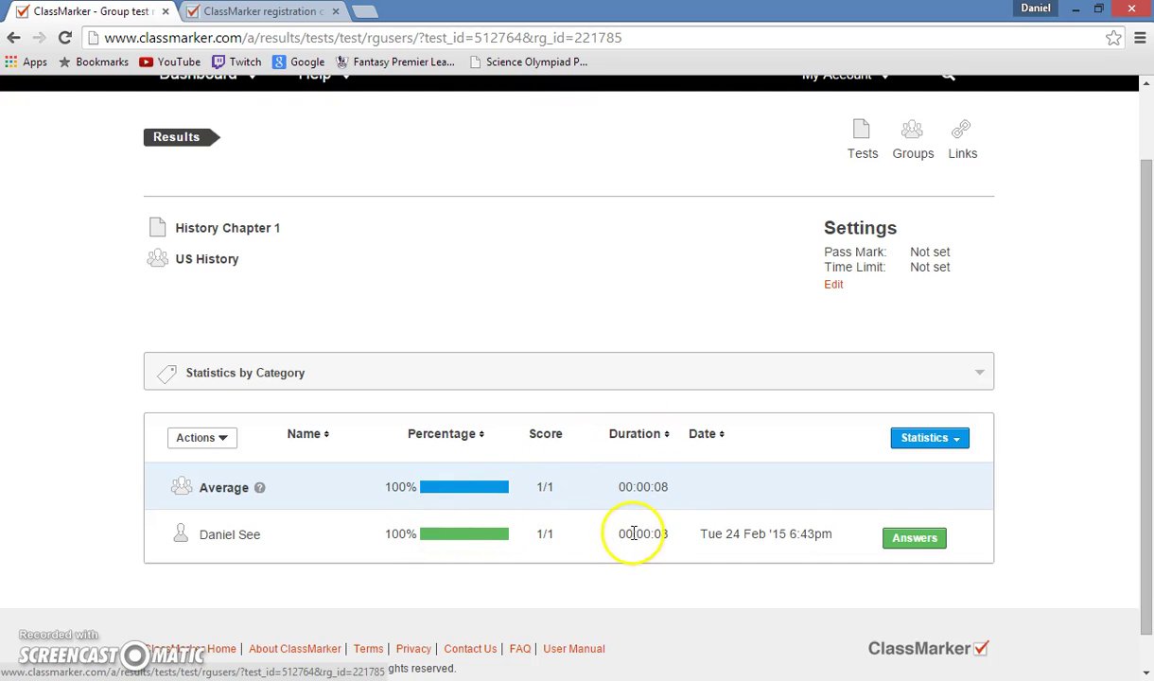
{"action": "scroll", "coordinate": [910, 545], "scroll_direction": "down", "scroll_amount": 1}
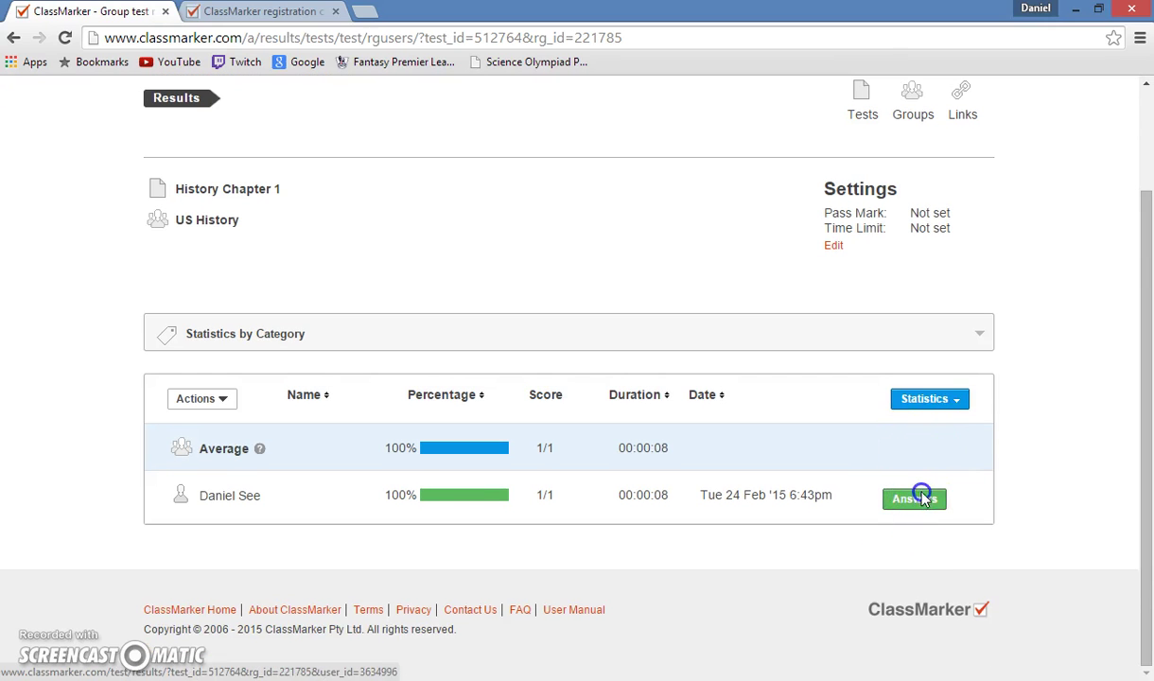
Open the student's Answers detail, showing 100% with Washington marked correct.
{"action": "left_click", "coordinate": [914, 499]}
{"action": "scroll", "coordinate": [588, 451], "scroll_direction": "down", "scroll_amount": 3}
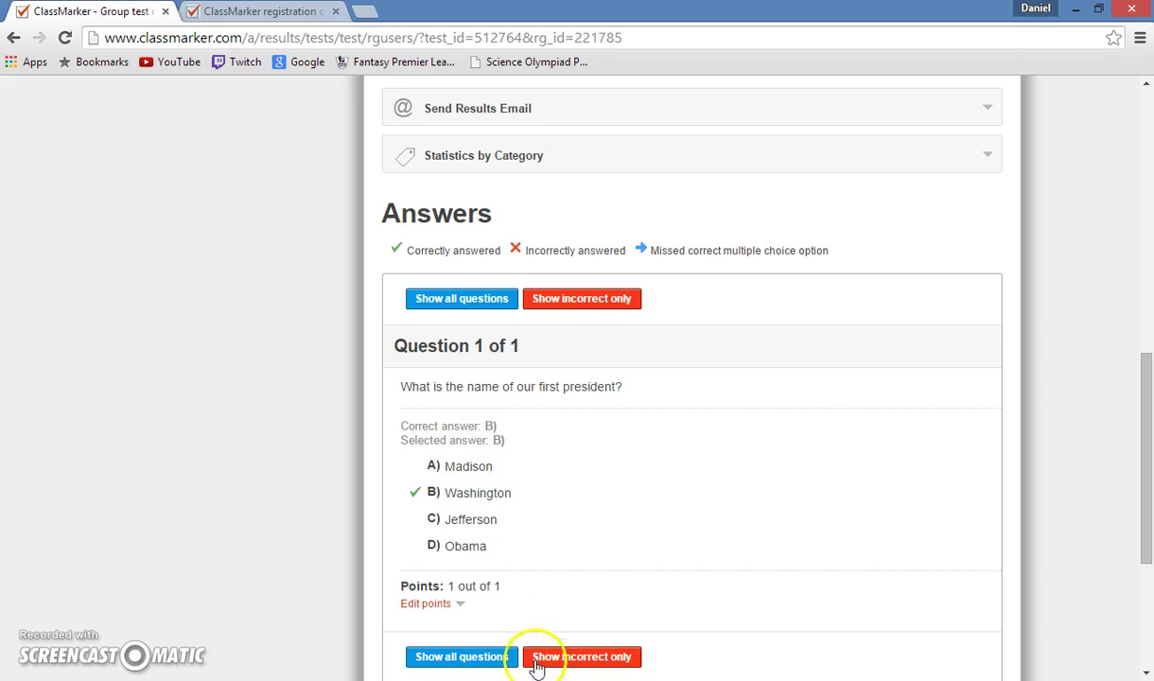
{"action": "scroll", "coordinate": [540, 596], "scroll_direction": "up", "scroll_amount": 3}
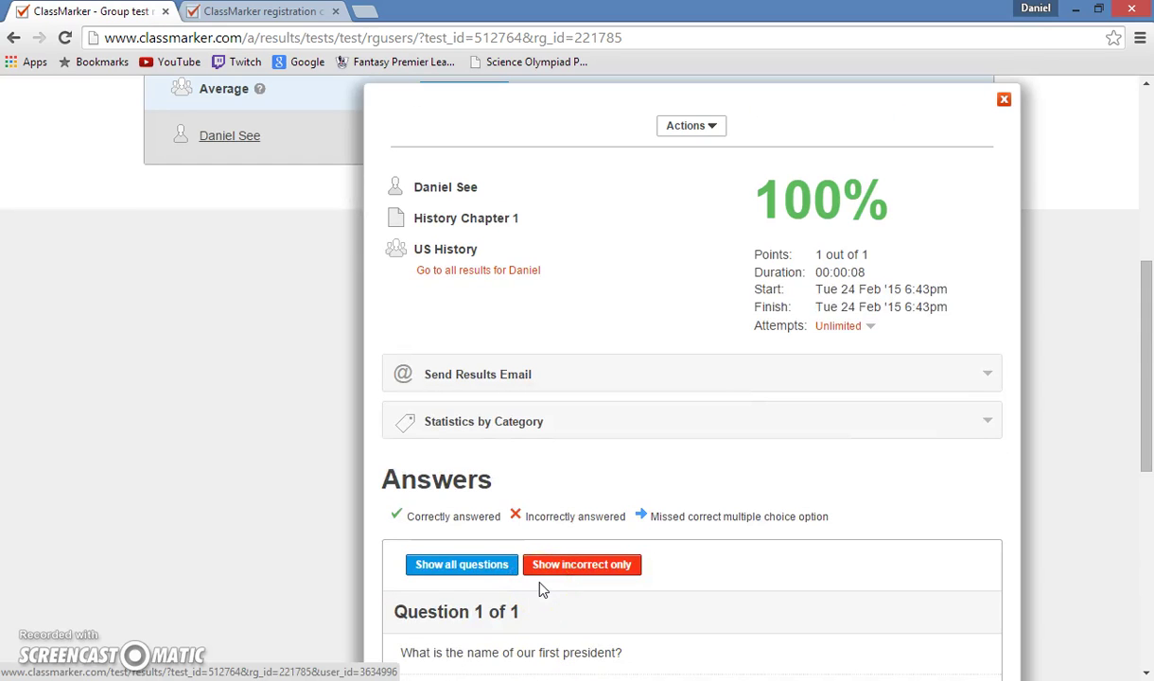